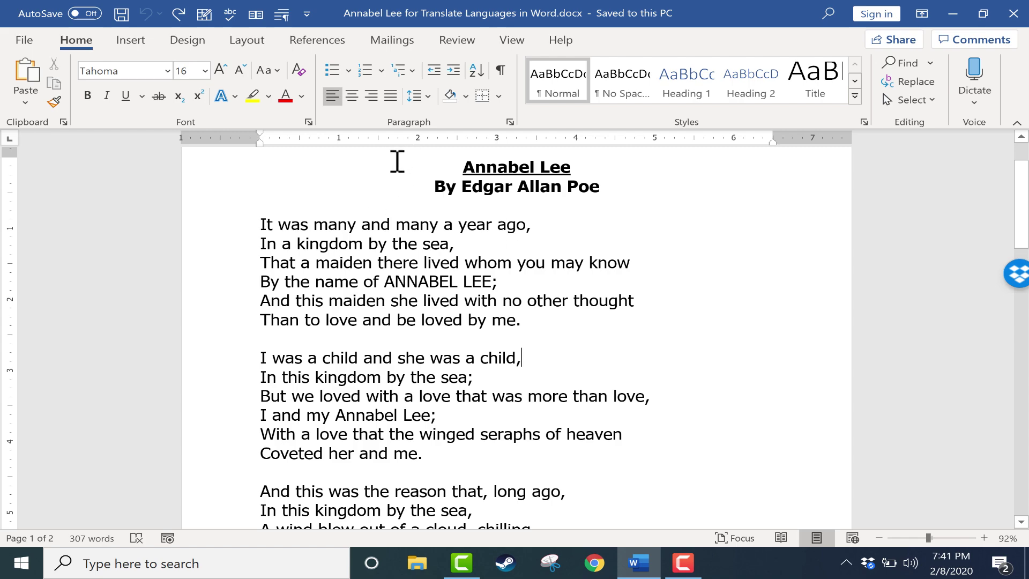
Show the Review tab's Language dropdown with Set Proofing Language and Language Preferences.
click(467, 44)
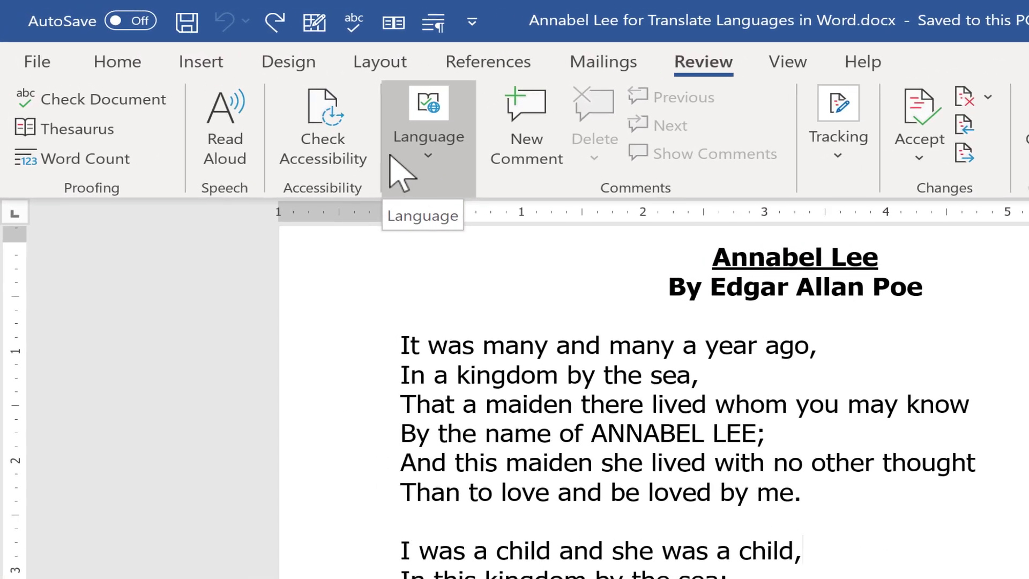
click(432, 159)
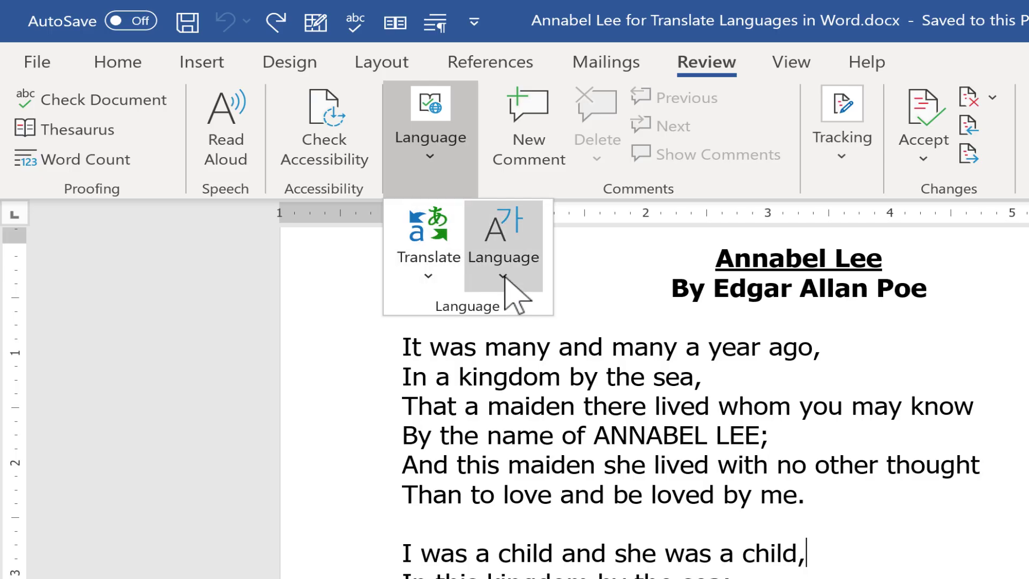
click(445, 166)
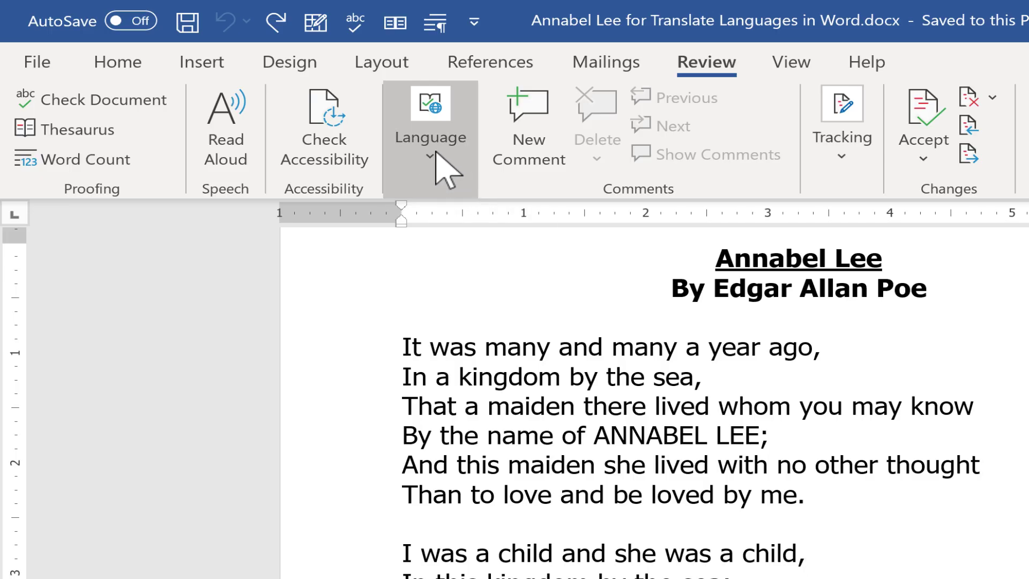
click(435, 153)
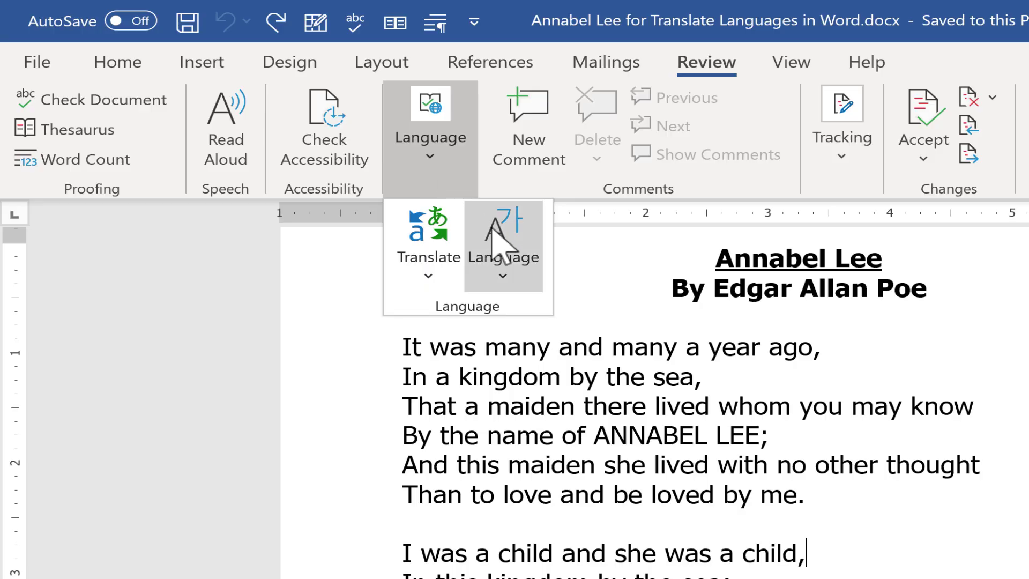
click(511, 265)
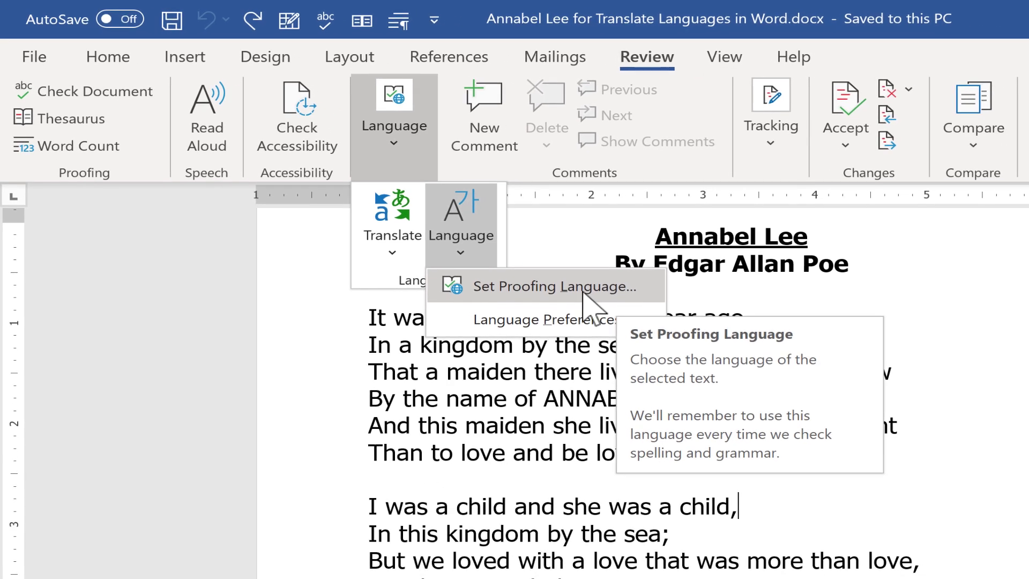
click(556, 295)
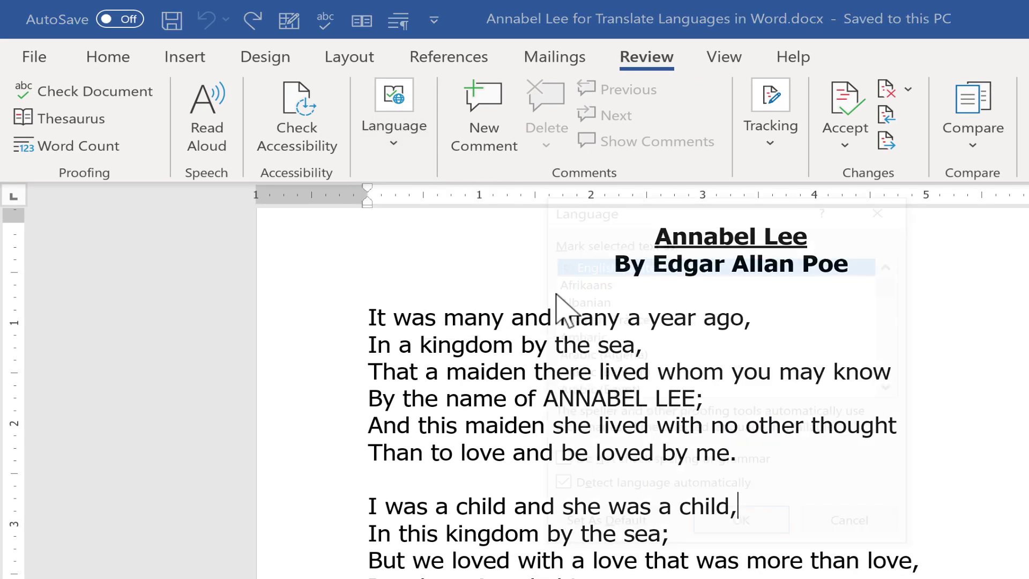
scroll(625, 316, down, 7)
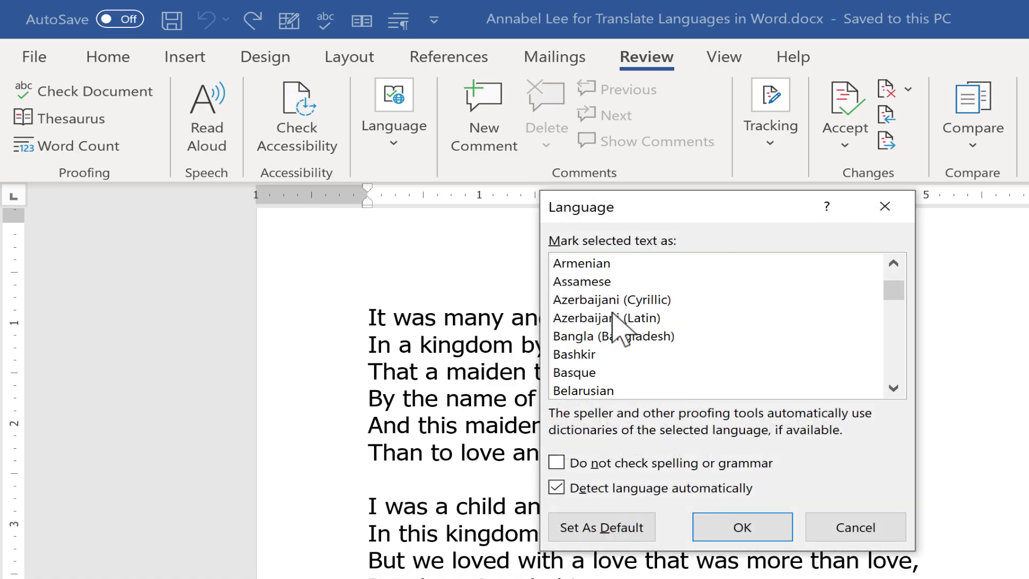
click(847, 526)
click(394, 107)
click(446, 210)
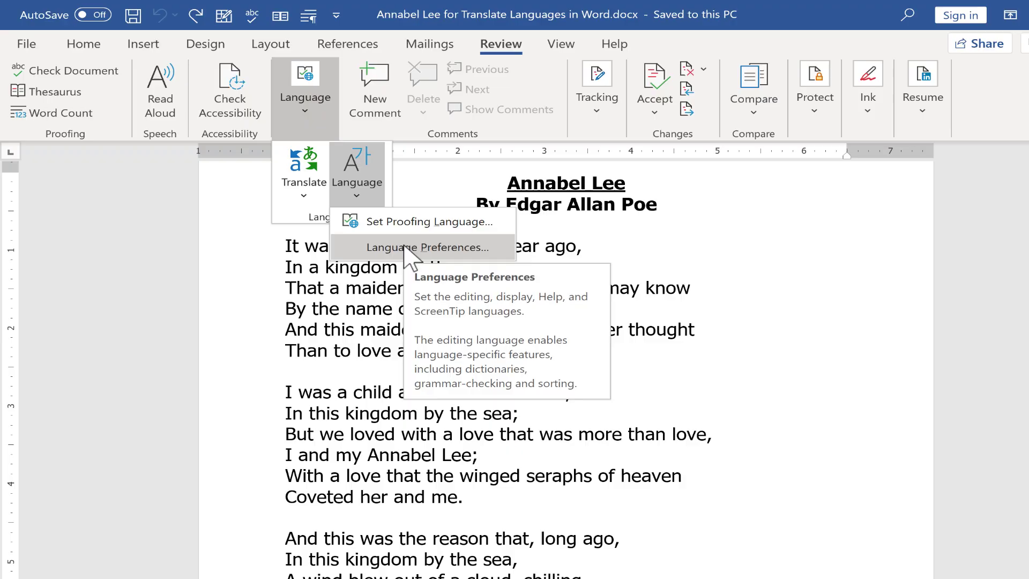
click(410, 247)
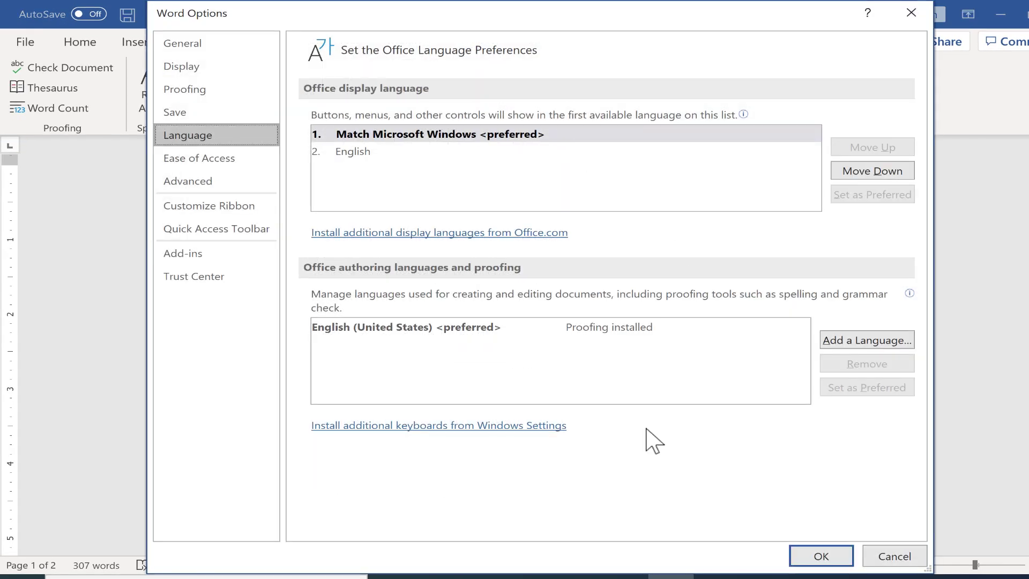
click(911, 13)
click(301, 121)
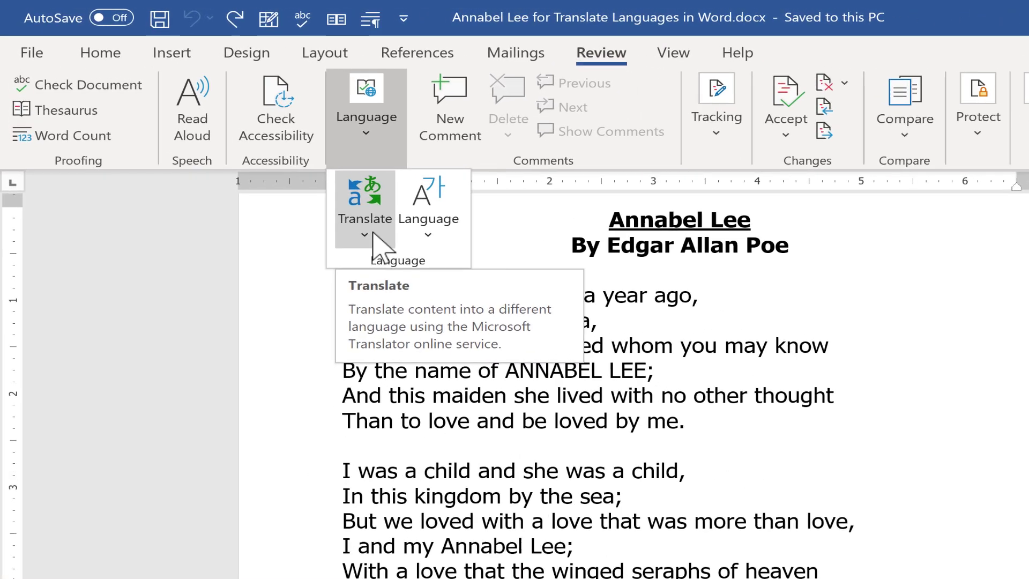
Open Translator Preferences, leaving translation offers on and adding no excluded language.
click(339, 212)
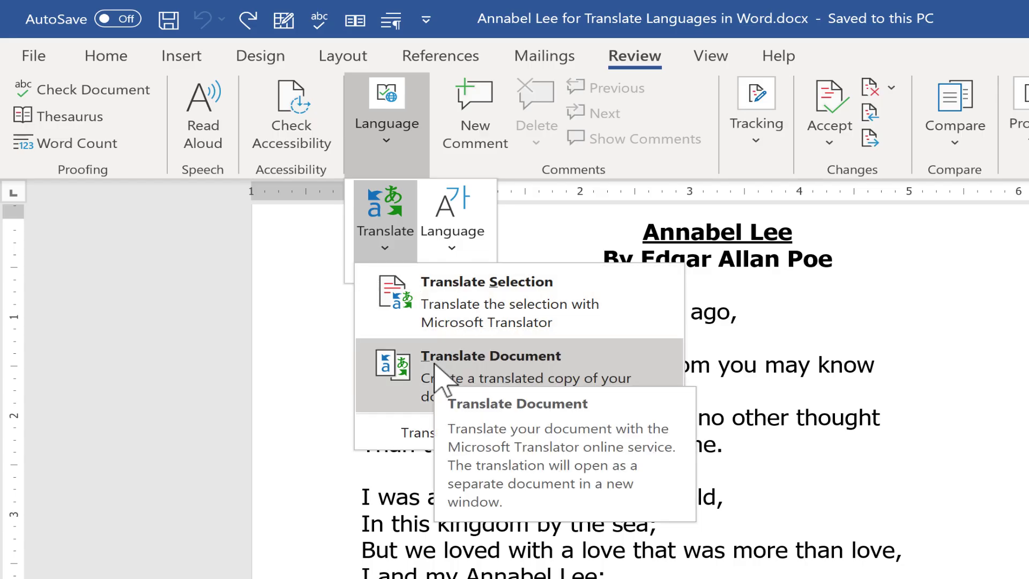
click(415, 432)
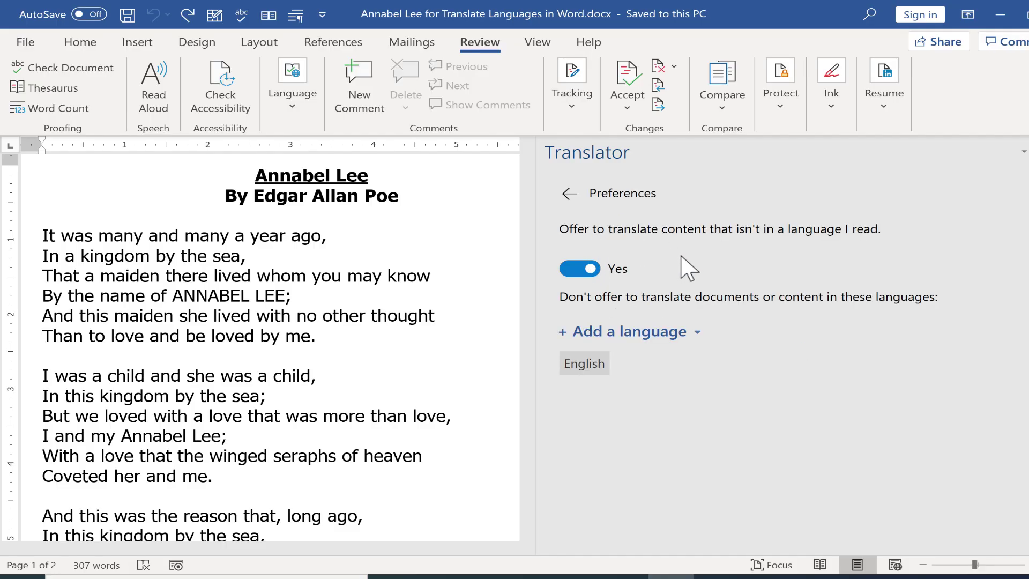
click(590, 273)
click(576, 276)
click(612, 330)
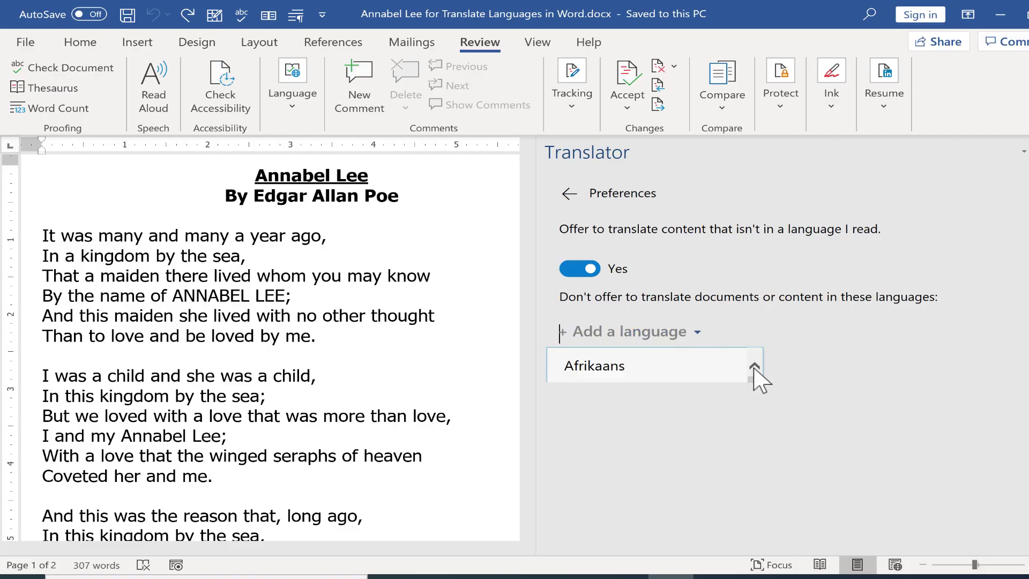
click(809, 341)
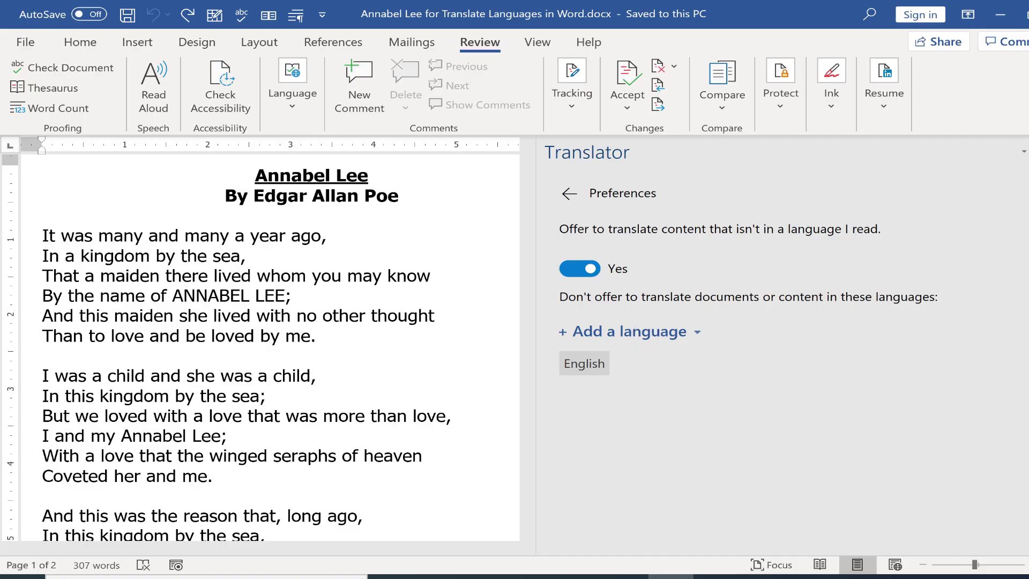
Close the Translator preferences pane and browse the Language translation choices.
click(1025, 151)
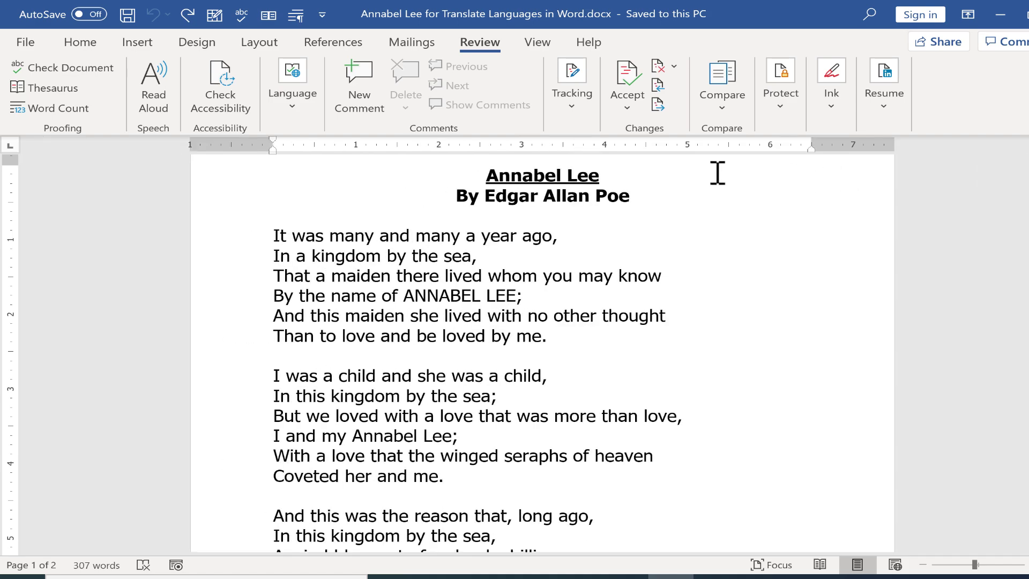
click(293, 111)
click(295, 113)
click(296, 114)
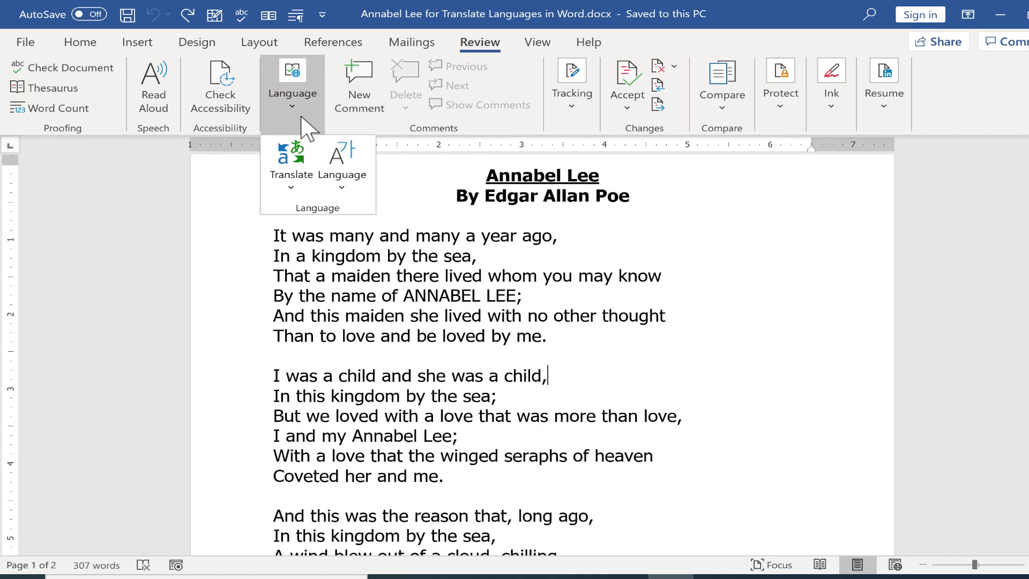
click(292, 178)
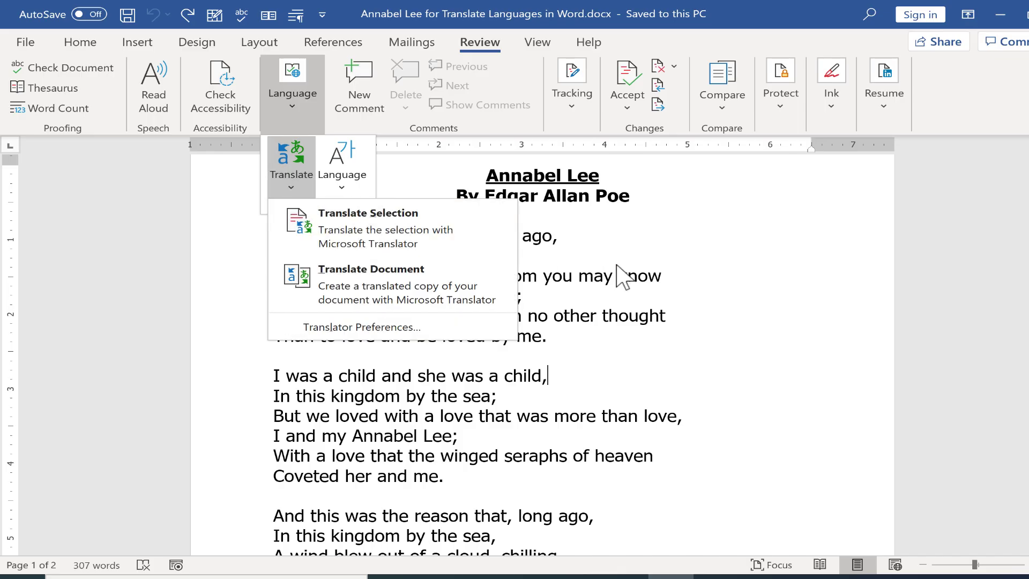
click(410, 280)
Translate the line 'In a kingdom by the sea' into Spanish: 'En un reino junto al mar'.
drag(269, 254, 469, 256)
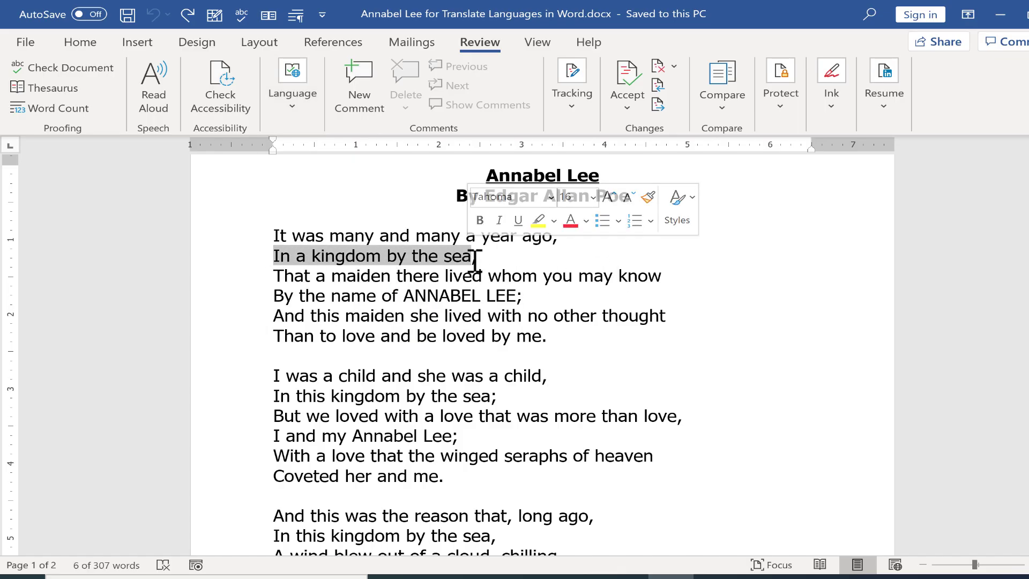
click(288, 92)
click(289, 167)
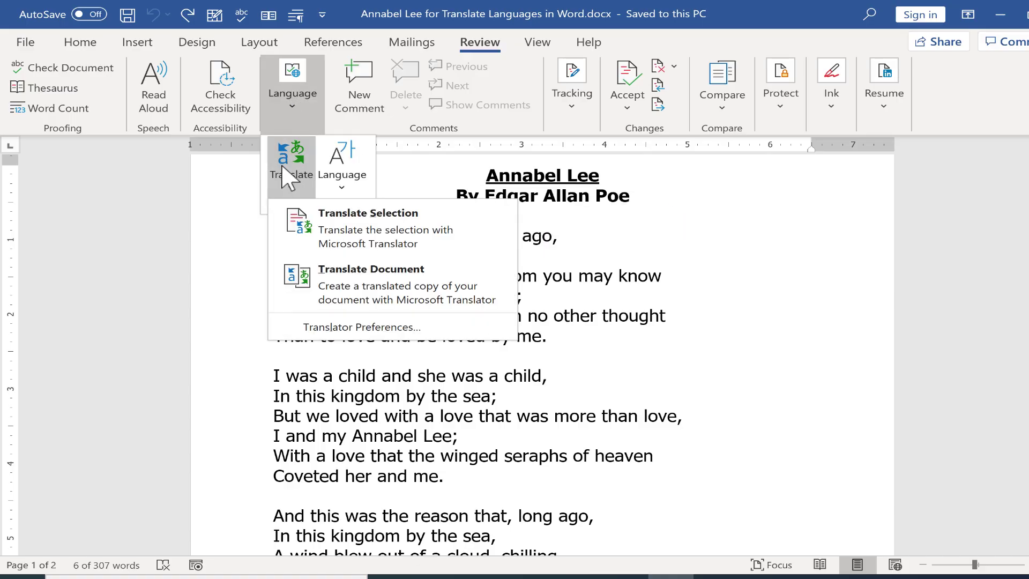
click(323, 220)
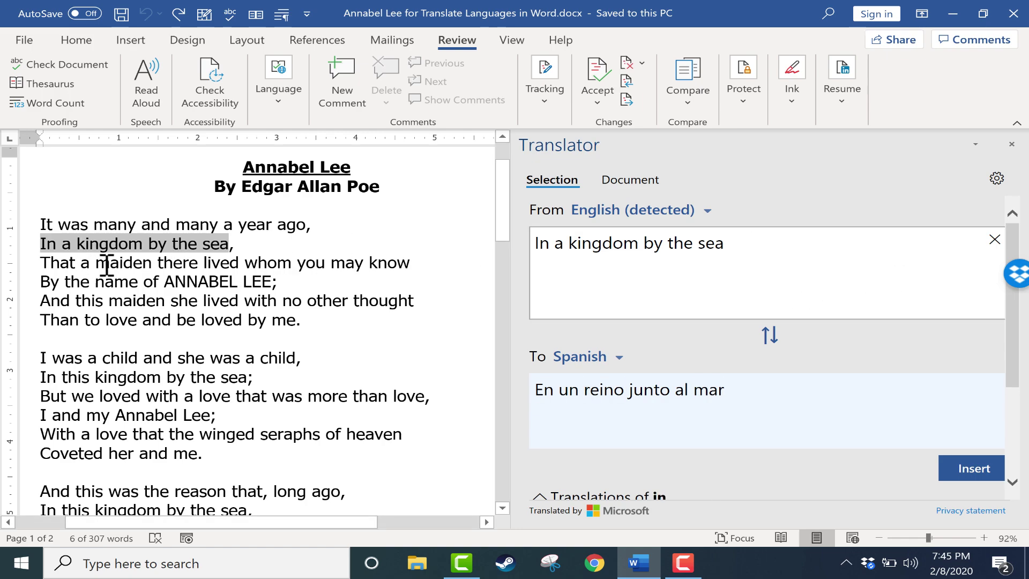
drag(53, 263, 417, 262)
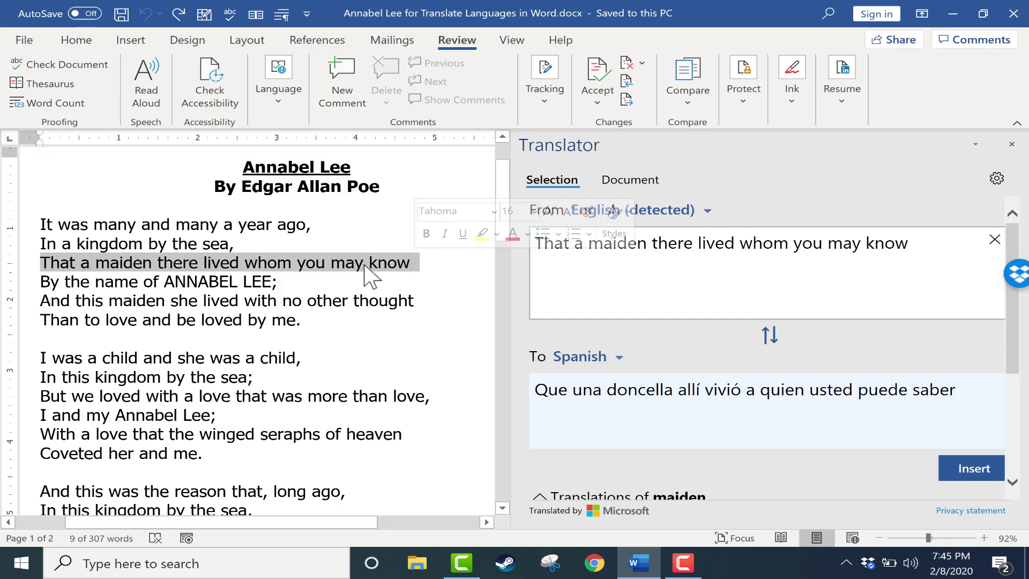
triple_click(171, 357)
drag(42, 243, 230, 244)
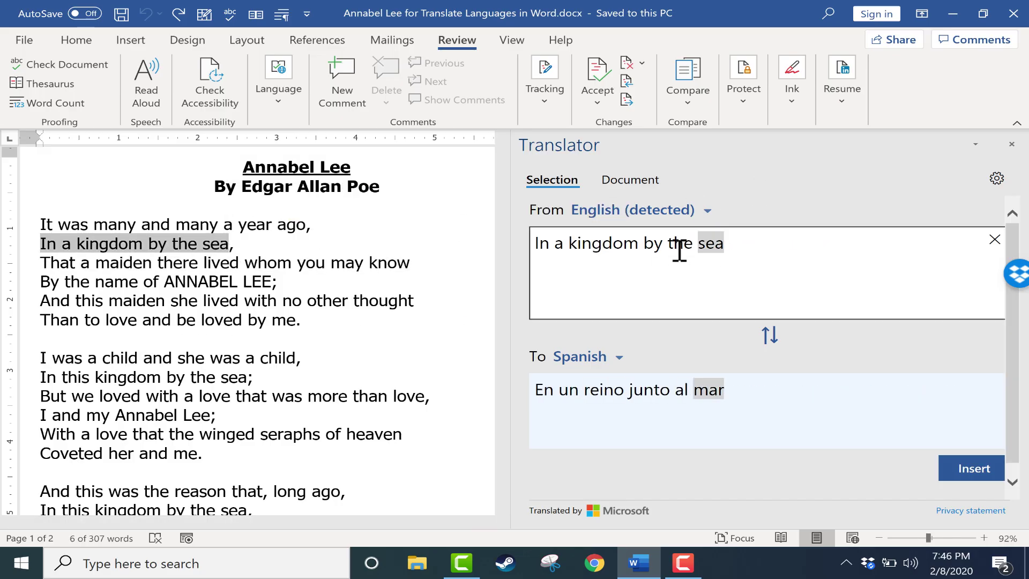
click(588, 247)
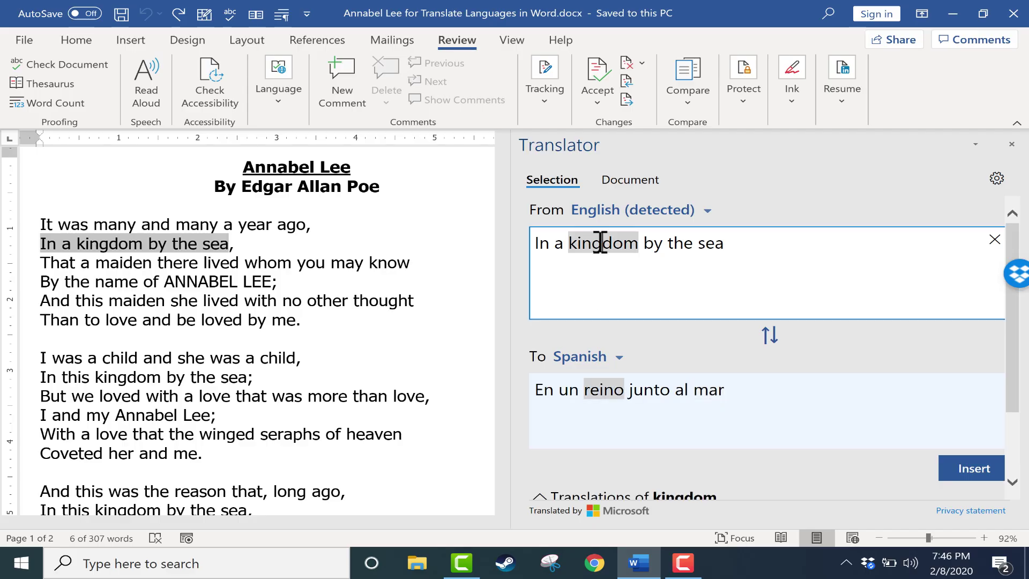
scroll(746, 294, down, 2)
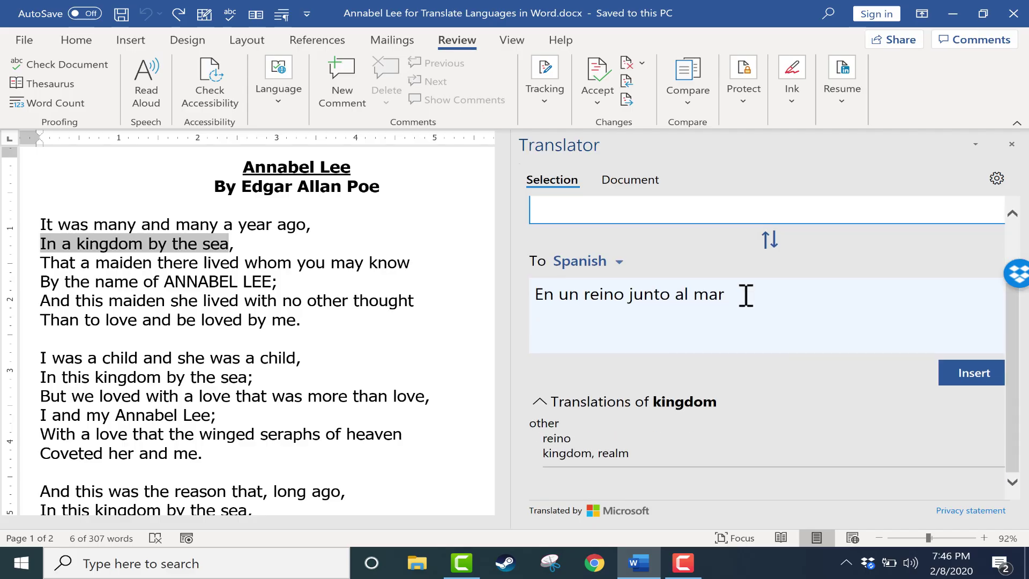
scroll(651, 389, up, 1)
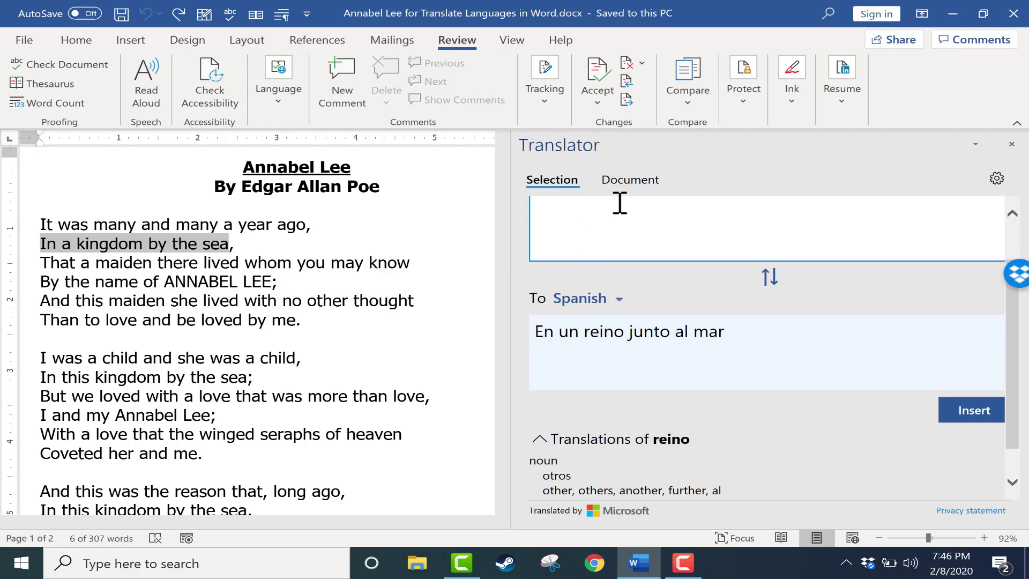
scroll(629, 222, up, 2)
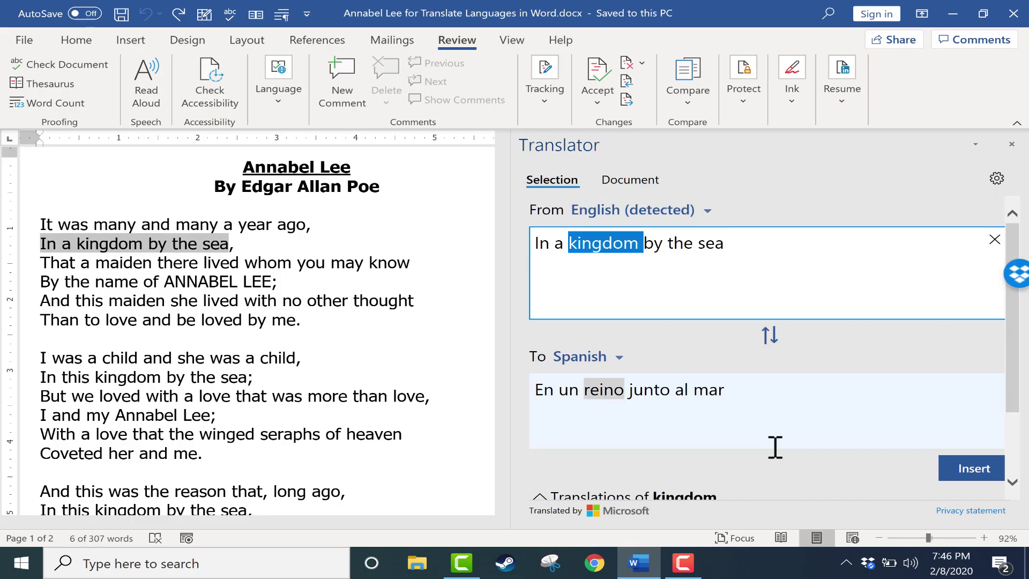
scroll(774, 448, down, 3)
scroll(777, 470, up, 3)
double_click(715, 242)
scroll(777, 386, down, 5)
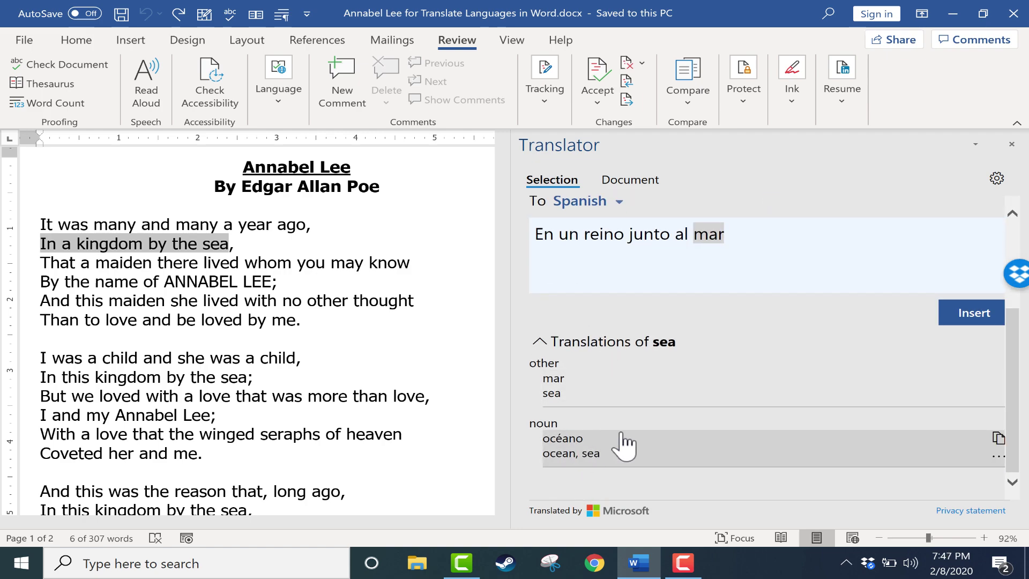
scroll(622, 444, up, 5)
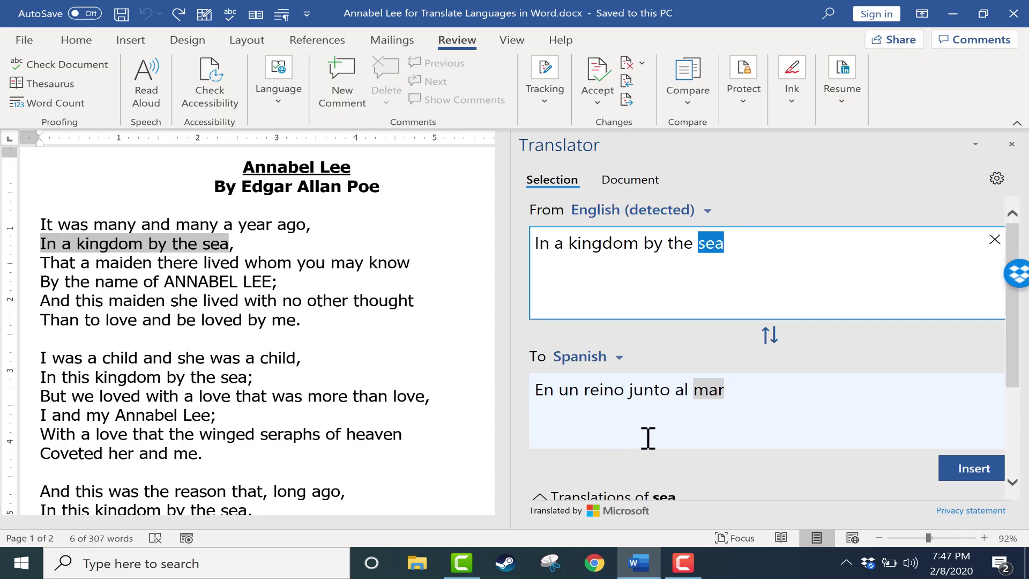
scroll(602, 296, down, 3)
click(602, 296)
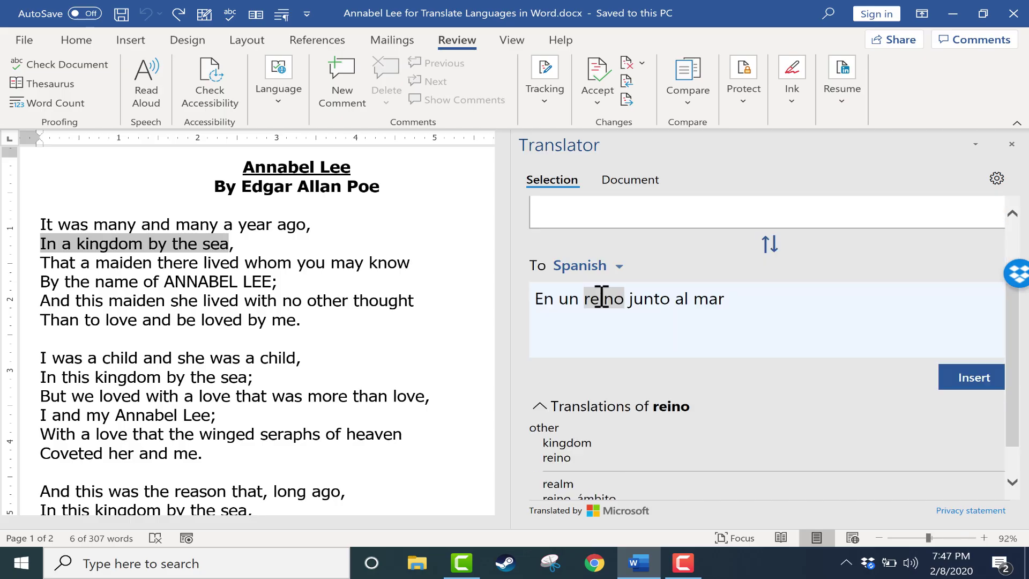
triple_click(602, 296)
click(602, 296)
scroll(602, 297, up, 3)
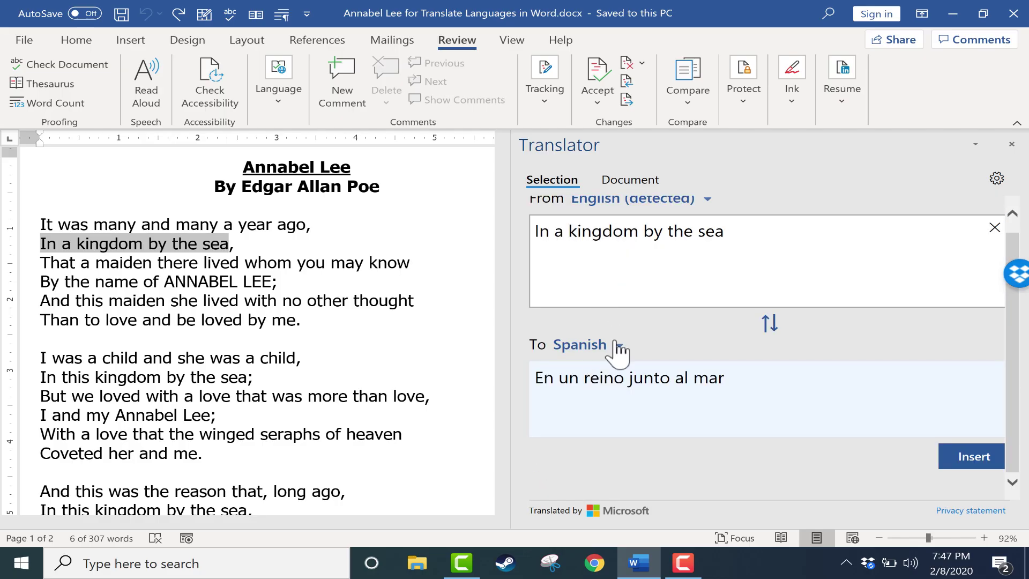
click(611, 378)
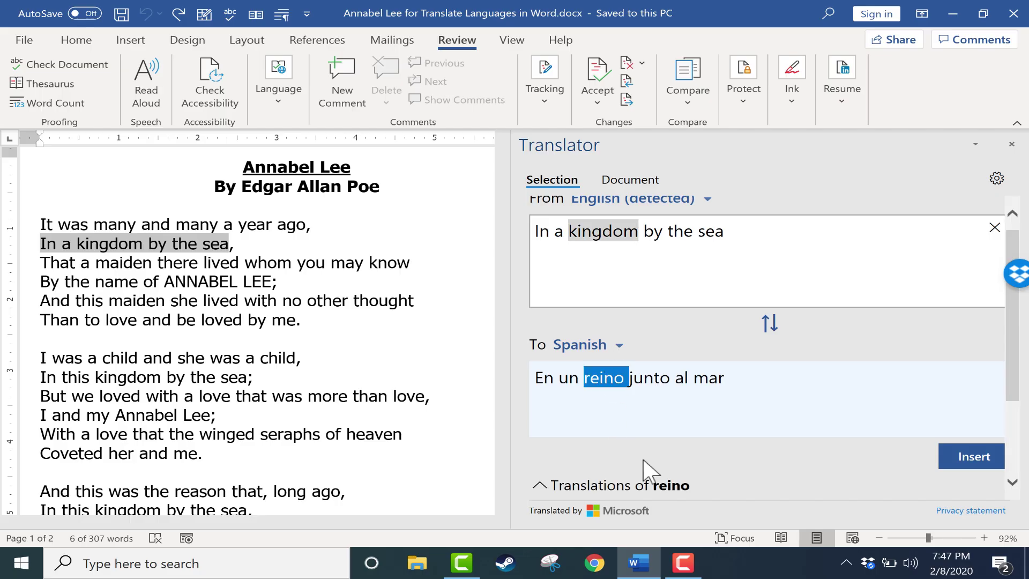
scroll(603, 263, down, 3)
mouse_move(584, 416)
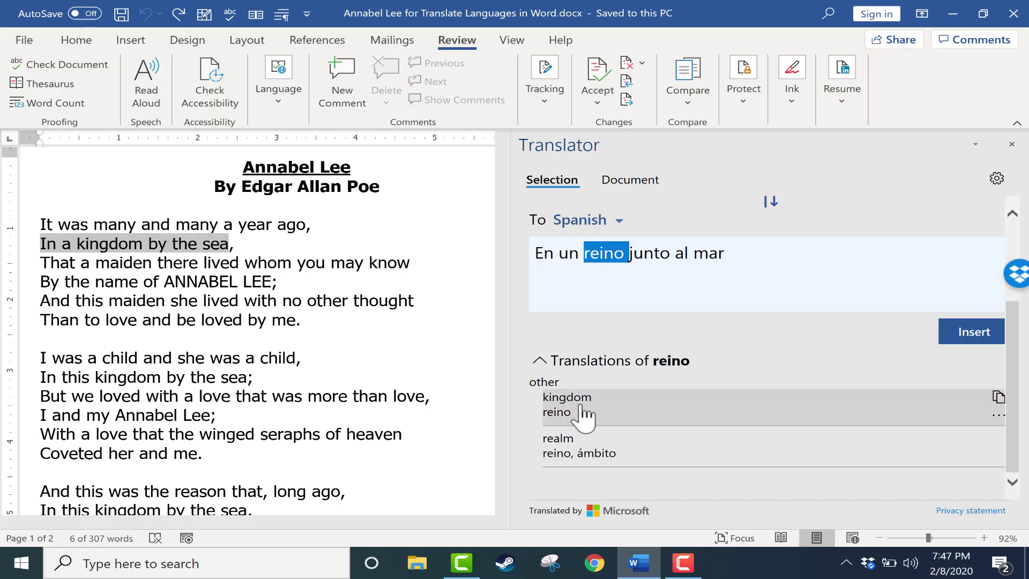
mouse_move(590, 453)
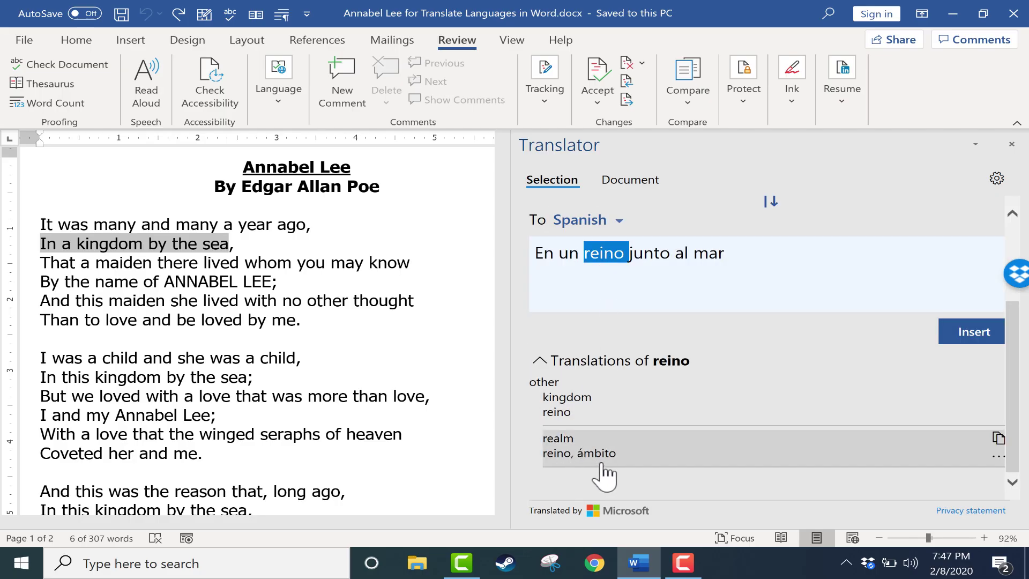
scroll(686, 387, up, 3)
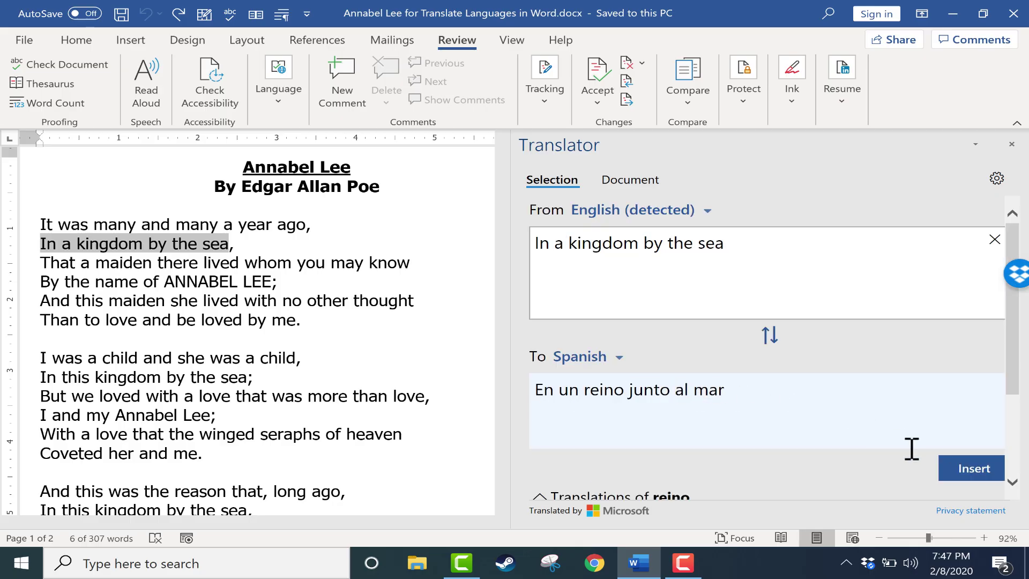
Insert Spanish translations, including 'Que una doncella', then undo both to restore the English lines.
click(981, 467)
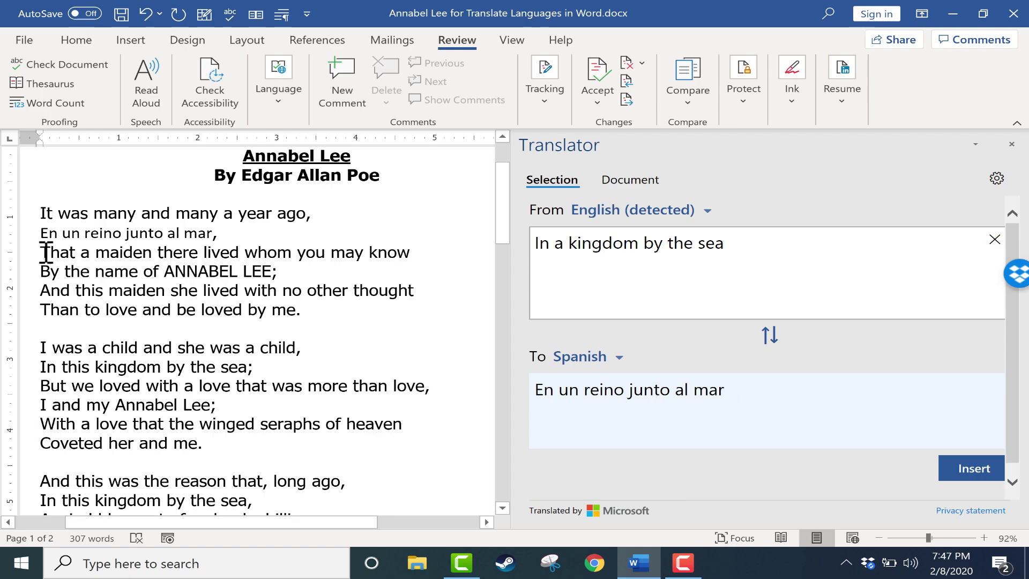
drag(43, 252, 432, 251)
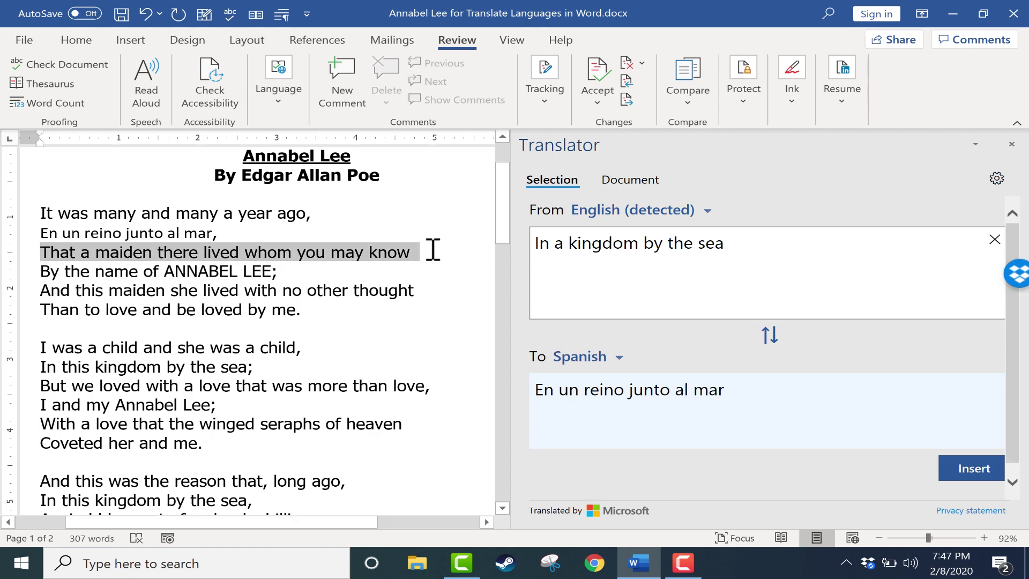
click(221, 266)
drag(39, 253, 153, 253)
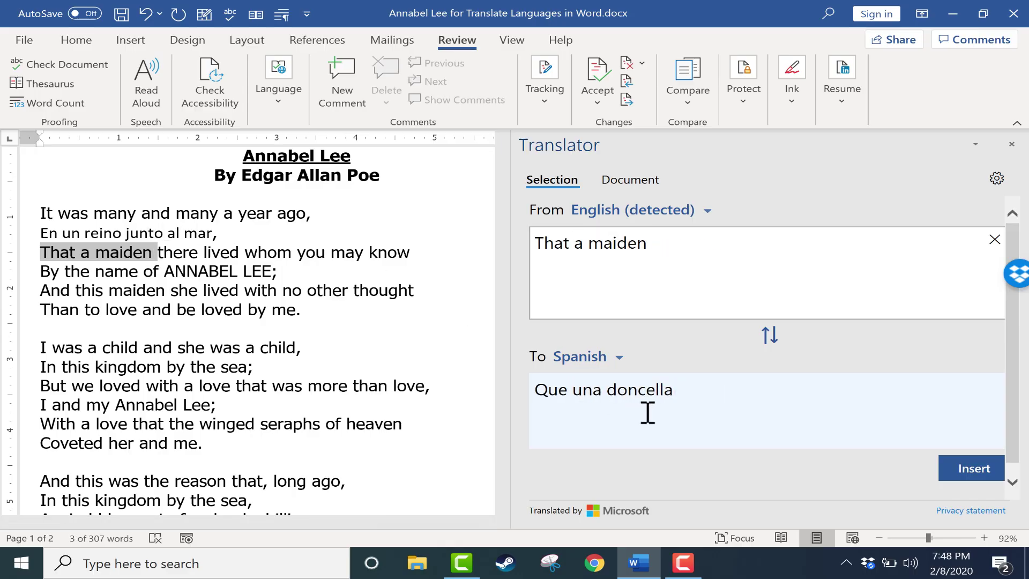
click(973, 471)
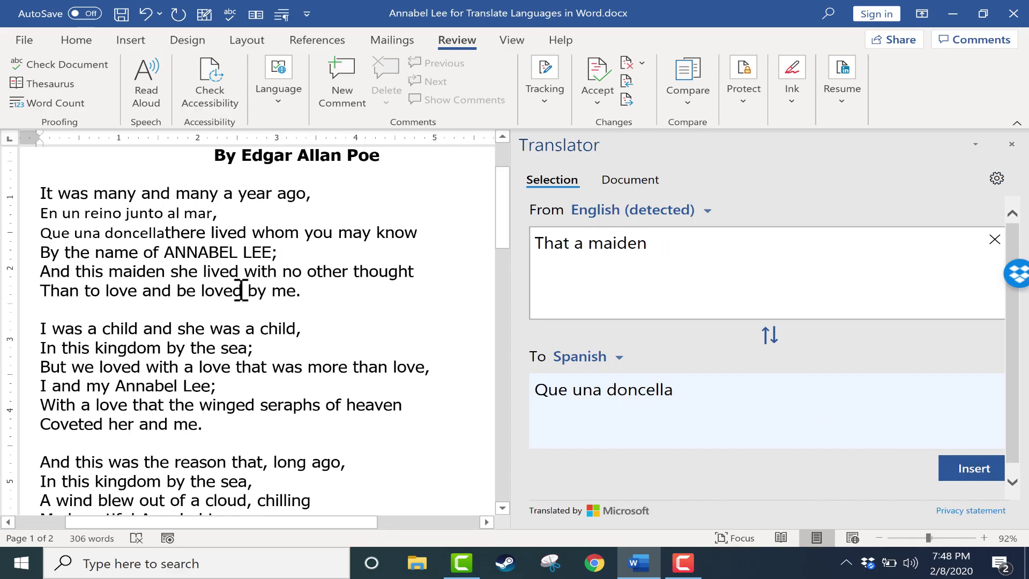
key(ctrl+z)
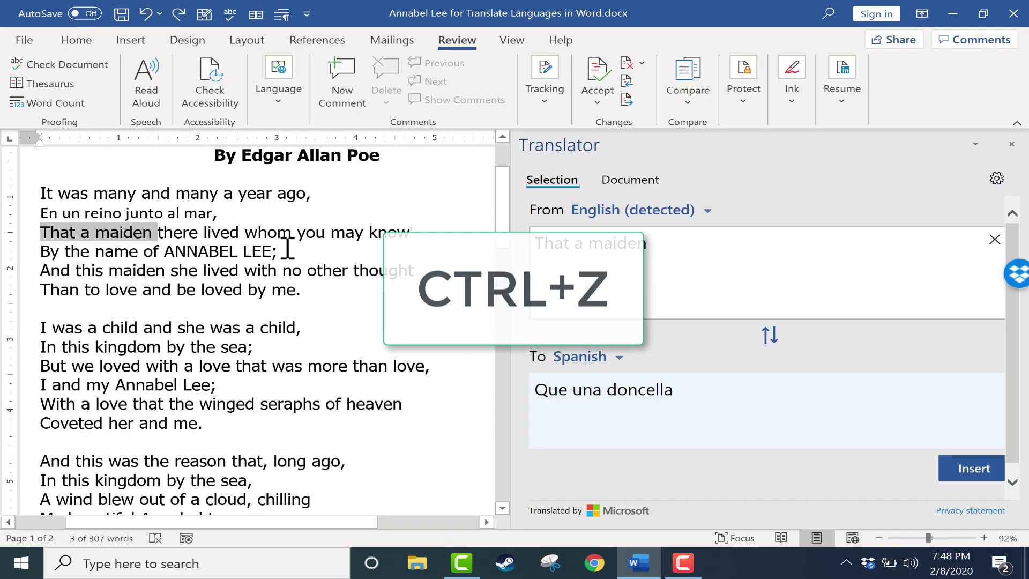
key(ctrl+z)
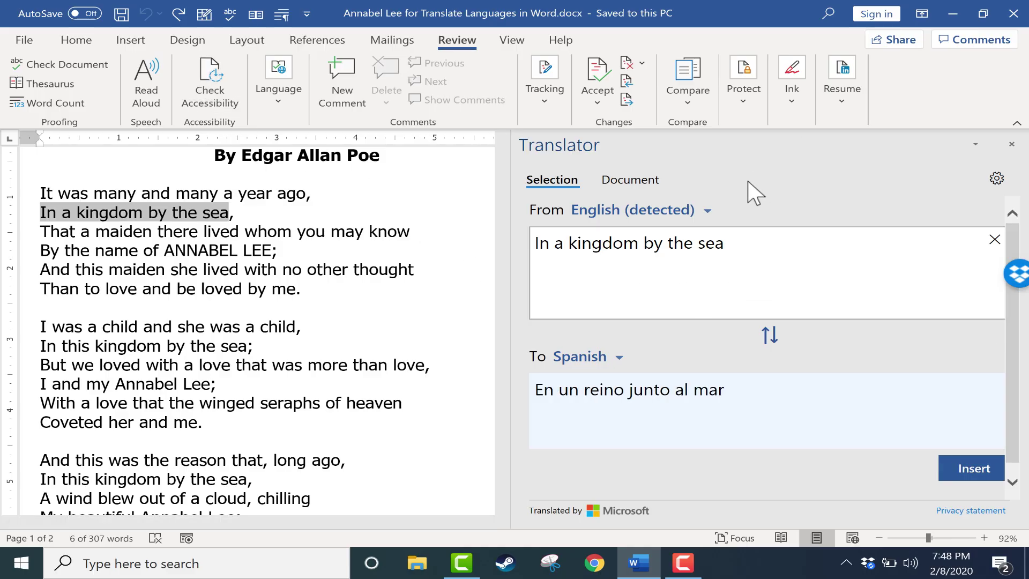
Open the whole-document translator and set the source language to Auto-detect.
click(631, 182)
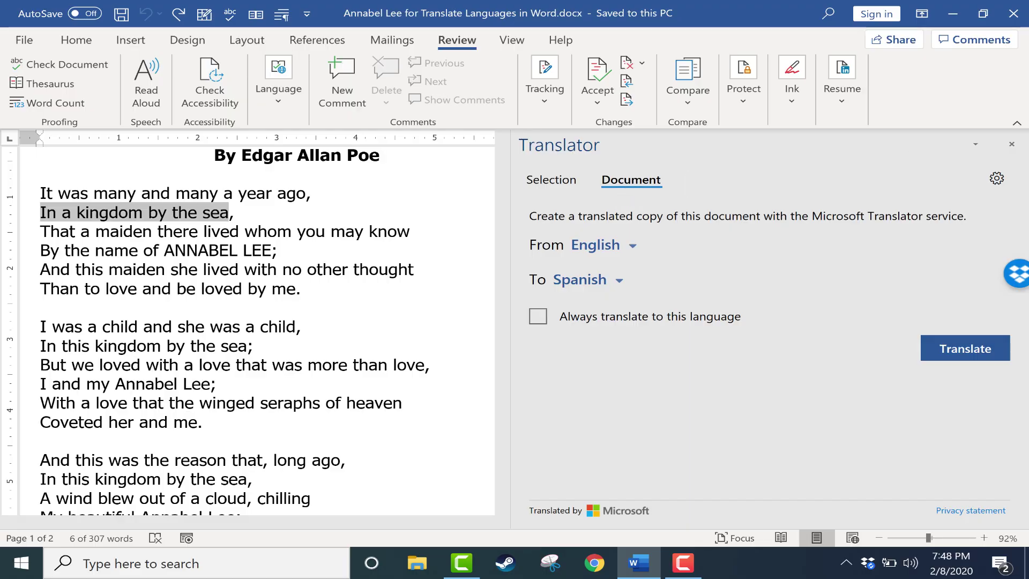
click(1012, 143)
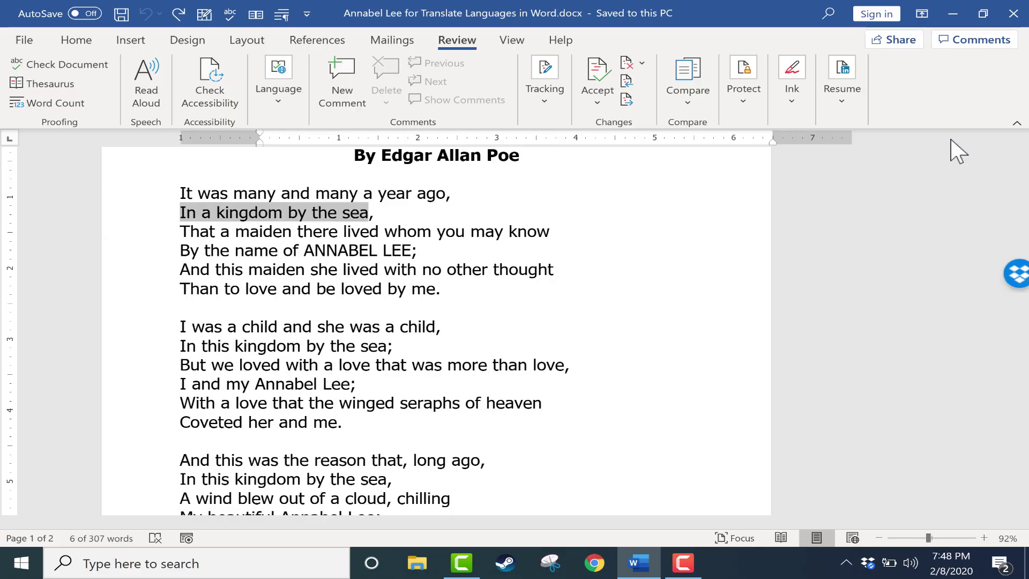
click(278, 84)
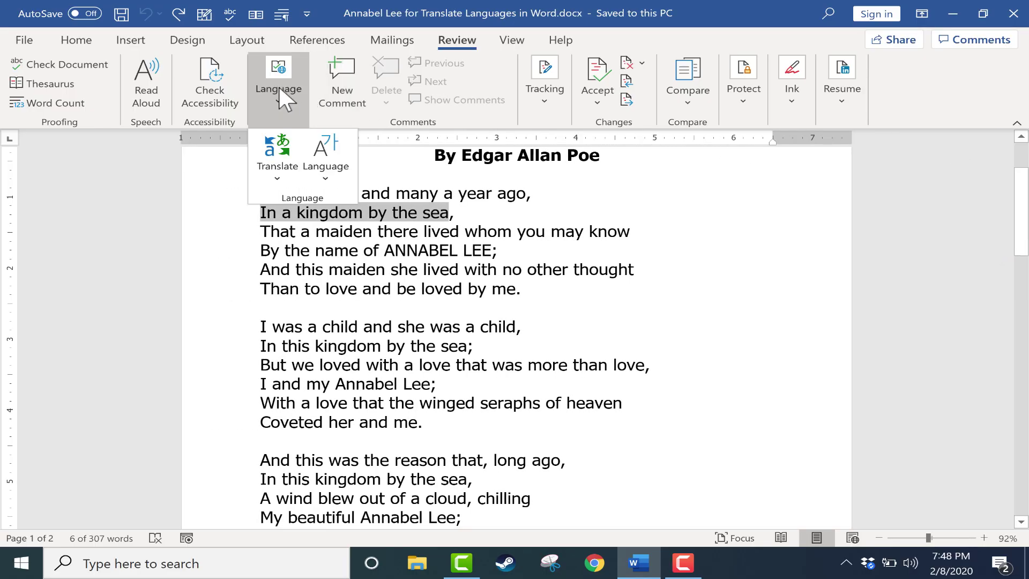
click(277, 158)
click(337, 259)
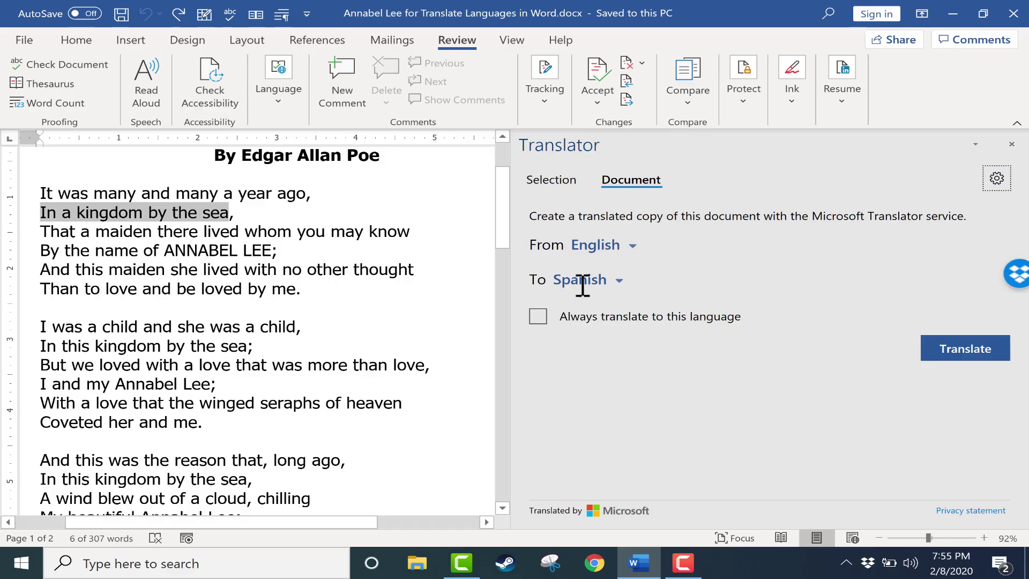
click(628, 247)
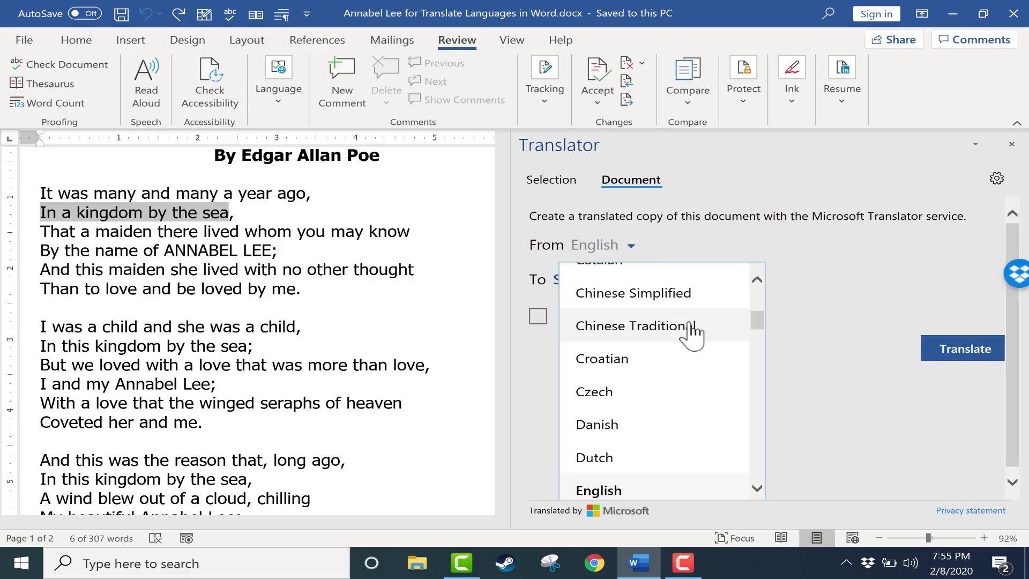
scroll(690, 333, up, 3)
click(651, 288)
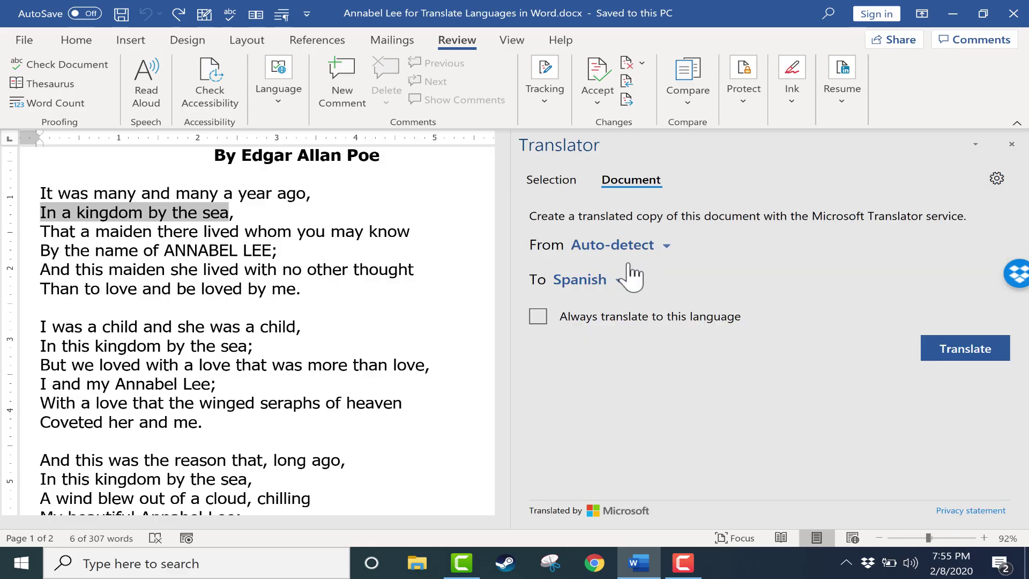
Leave 'always translate to Spanish' unchecked and translate the whole poem into Spanish.
click(667, 247)
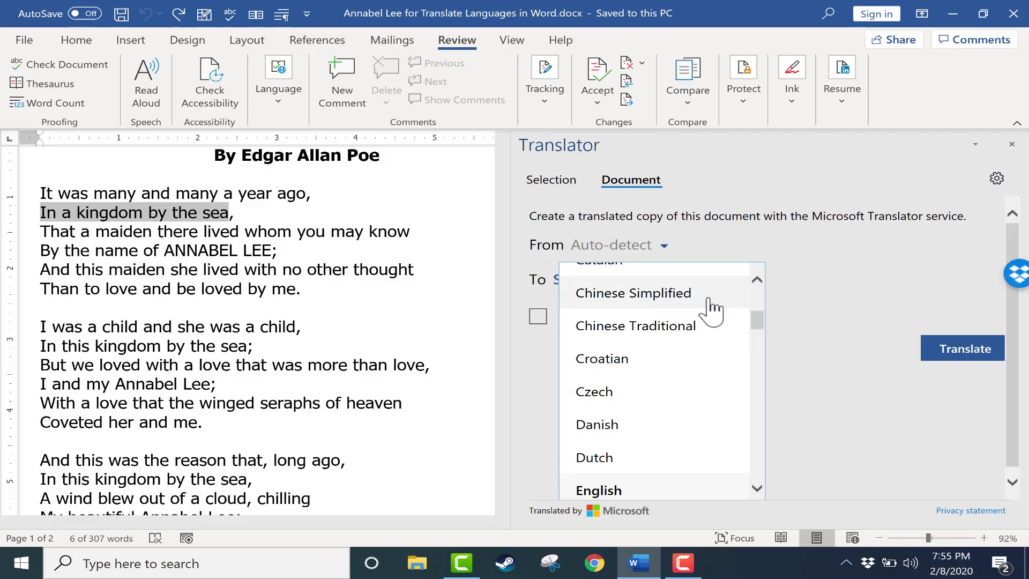
drag(764, 320, 763, 339)
click(538, 319)
click(538, 320)
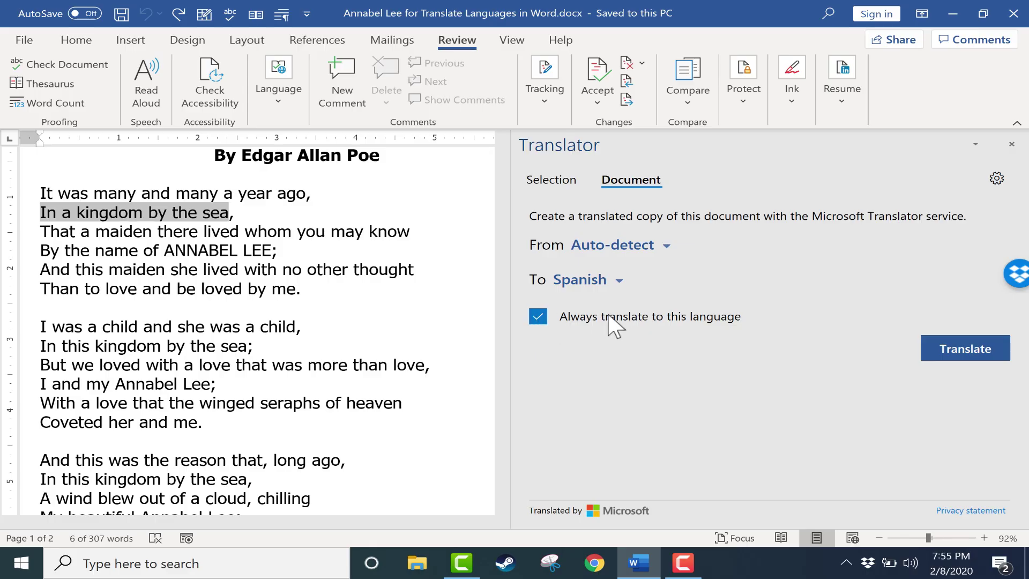
click(537, 319)
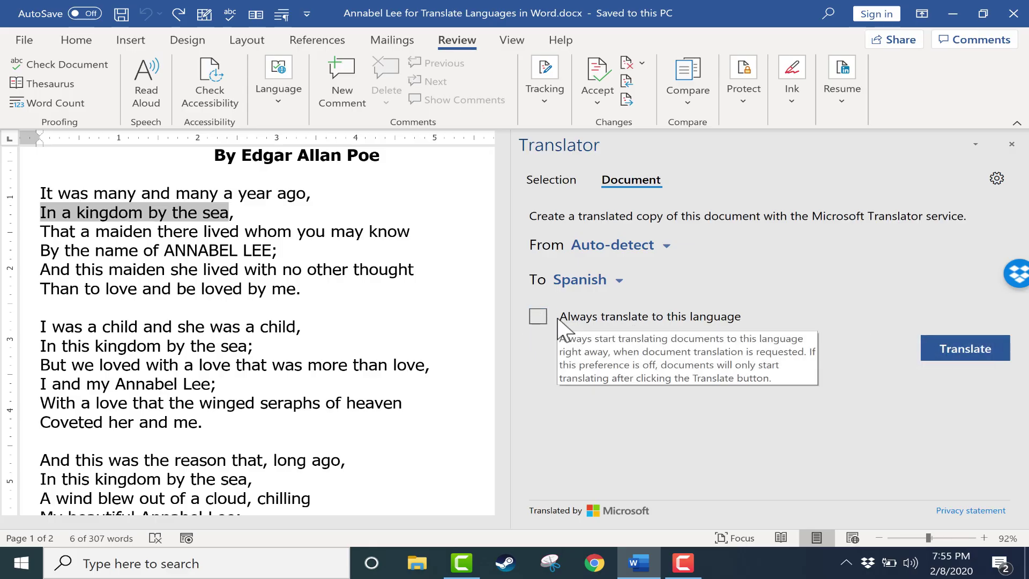
click(948, 352)
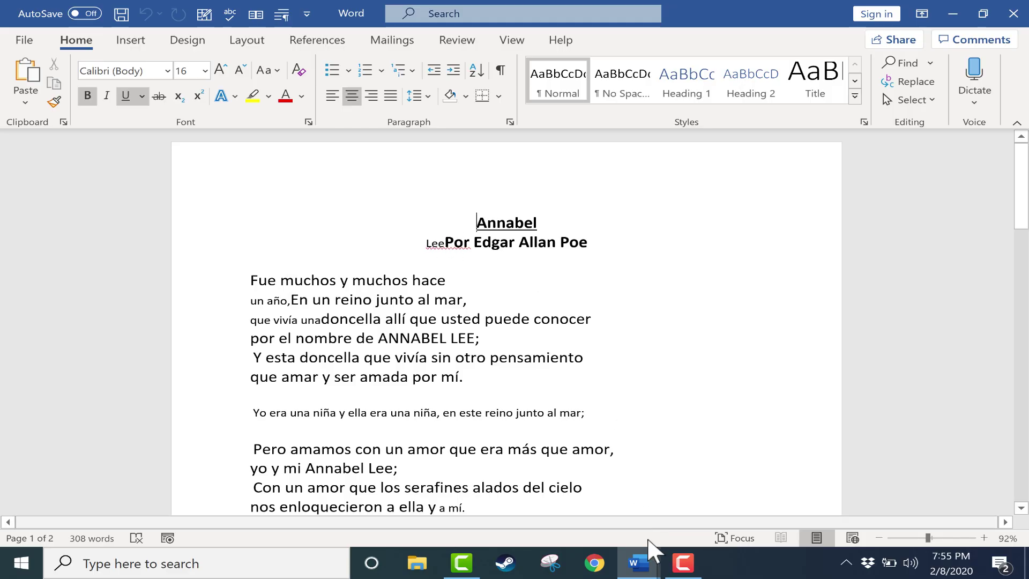
Switch to the new Word window holding the Spanish Annabel Lee translation.
mouse_move(639, 572)
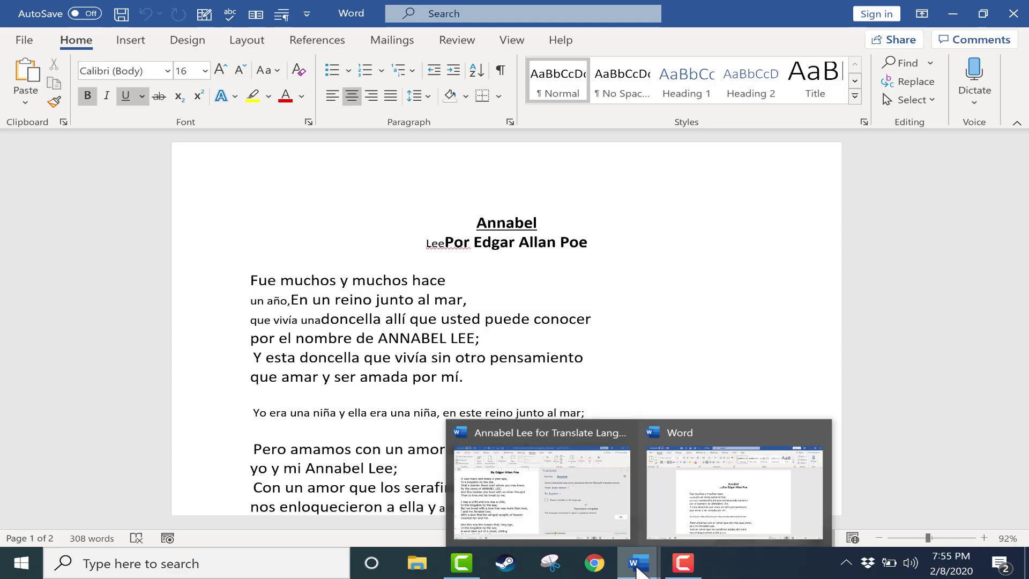
mouse_move(531, 487)
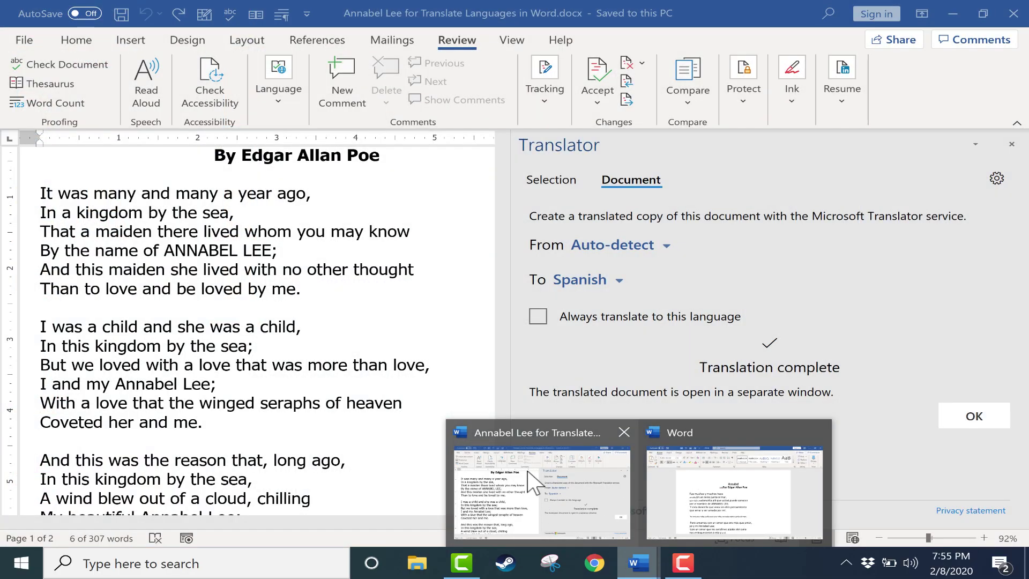
mouse_move(756, 488)
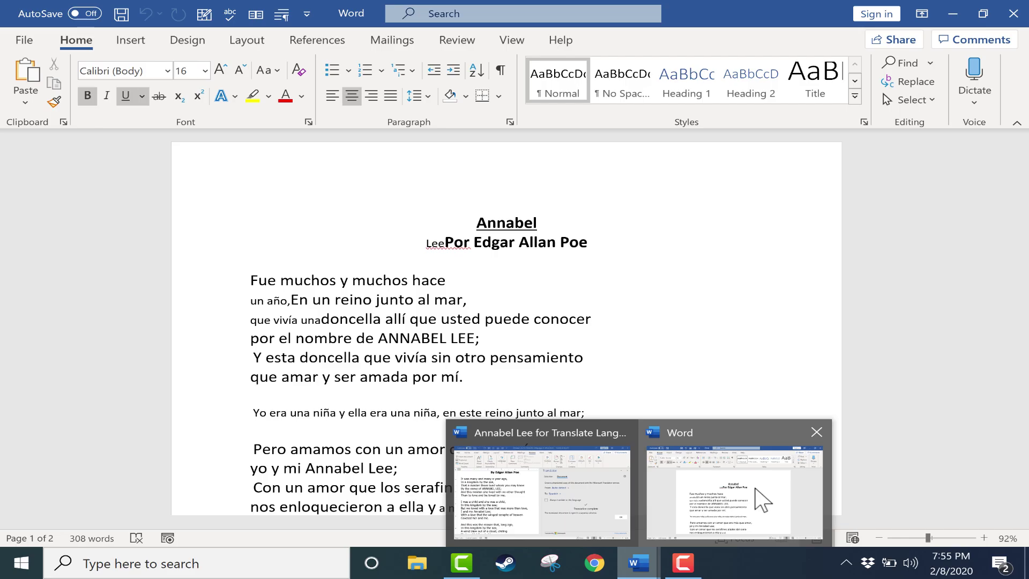
click(763, 500)
Scroll through the two-page Spanish poem and return to its title and opening stanza.
click(703, 341)
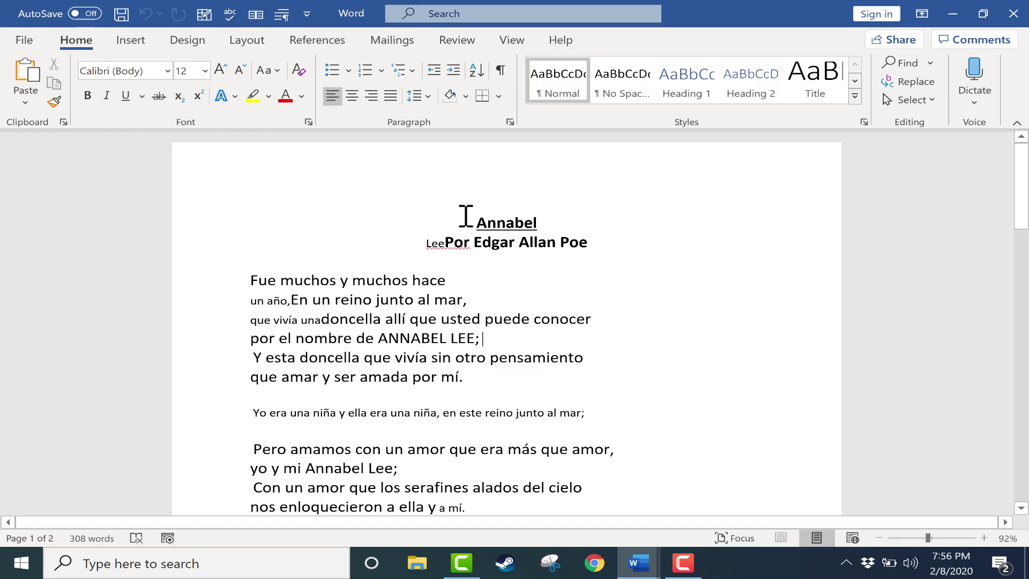
click(466, 217)
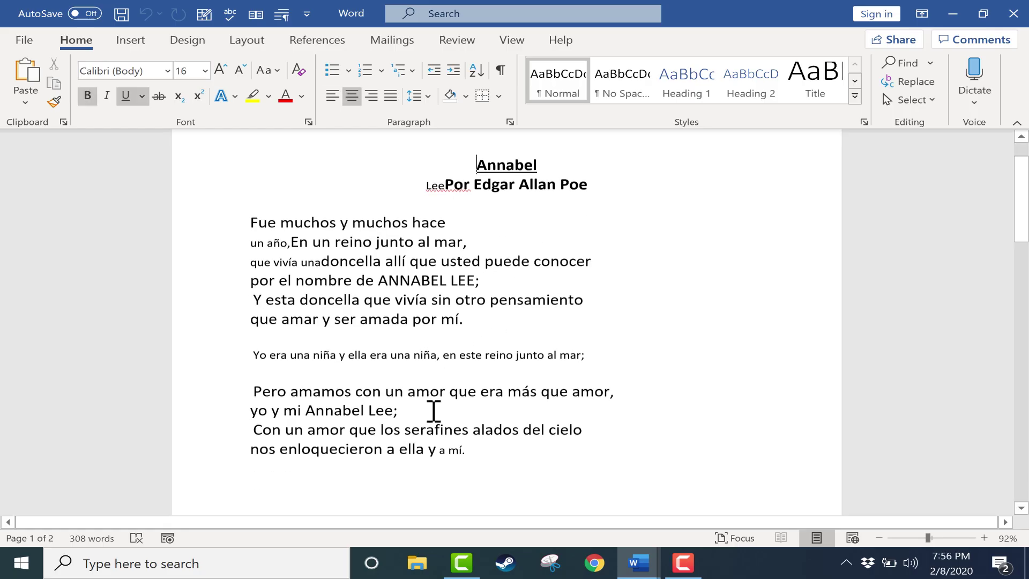
scroll(433, 411, down, 5)
scroll(433, 411, down, 3)
scroll(430, 409, down, 7)
scroll(415, 384, down, 10)
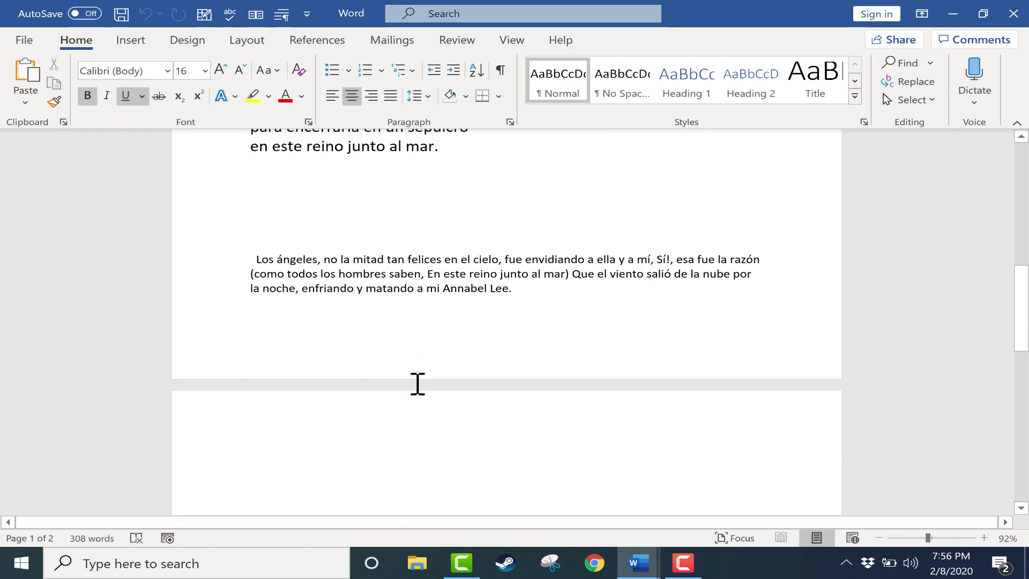
scroll(416, 384, down, 10)
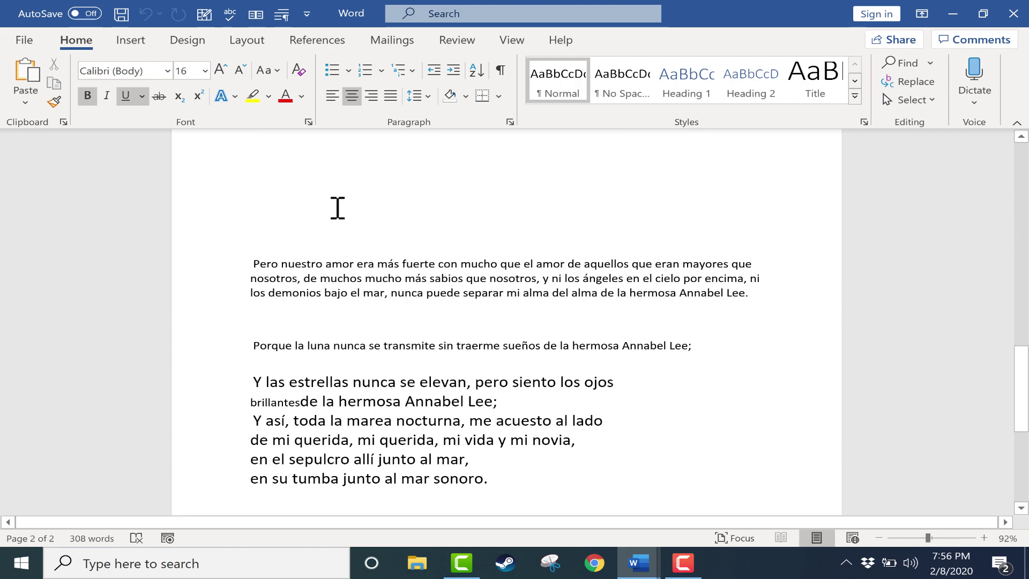
scroll(336, 209, up, 20)
scroll(350, 214, up, 5)
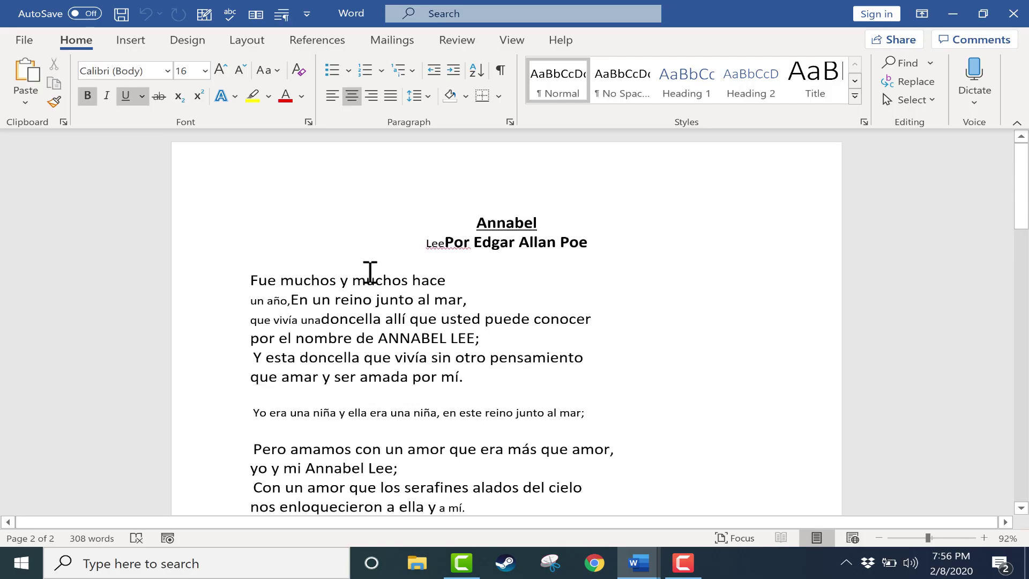
click(367, 279)
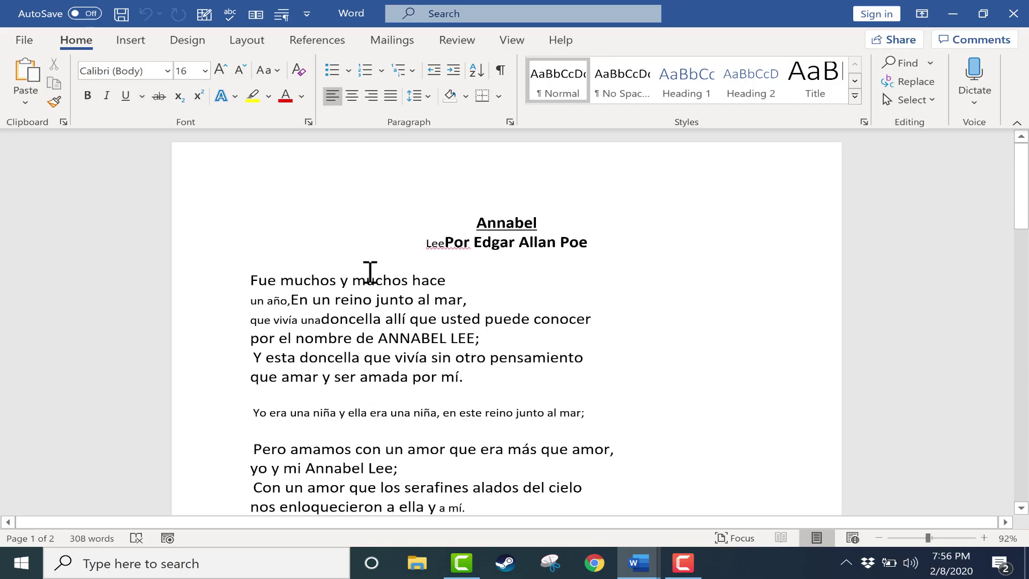
Set the entire document to Calibri (Body), size 14.
key(ctrl+a)
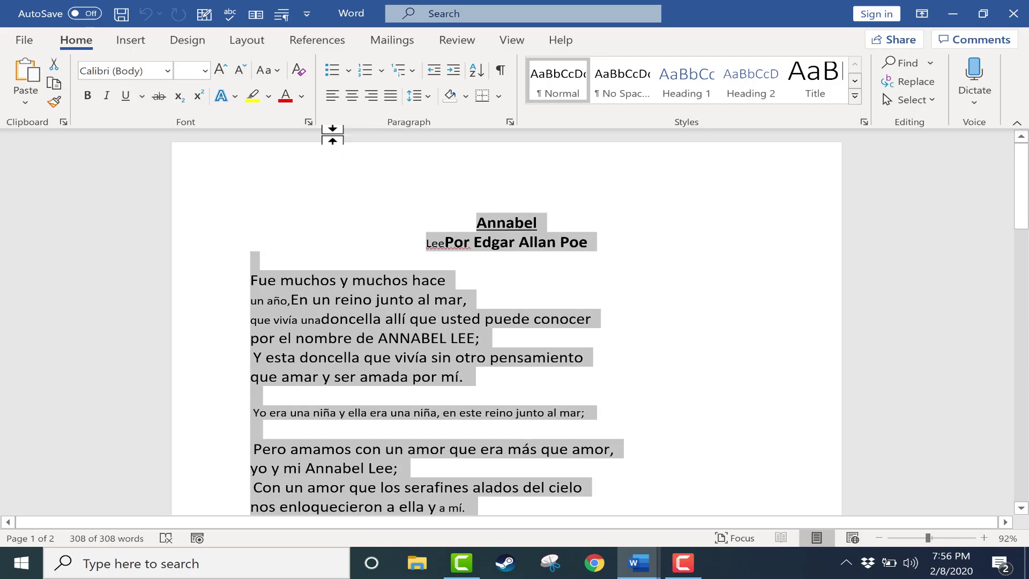
click(168, 70)
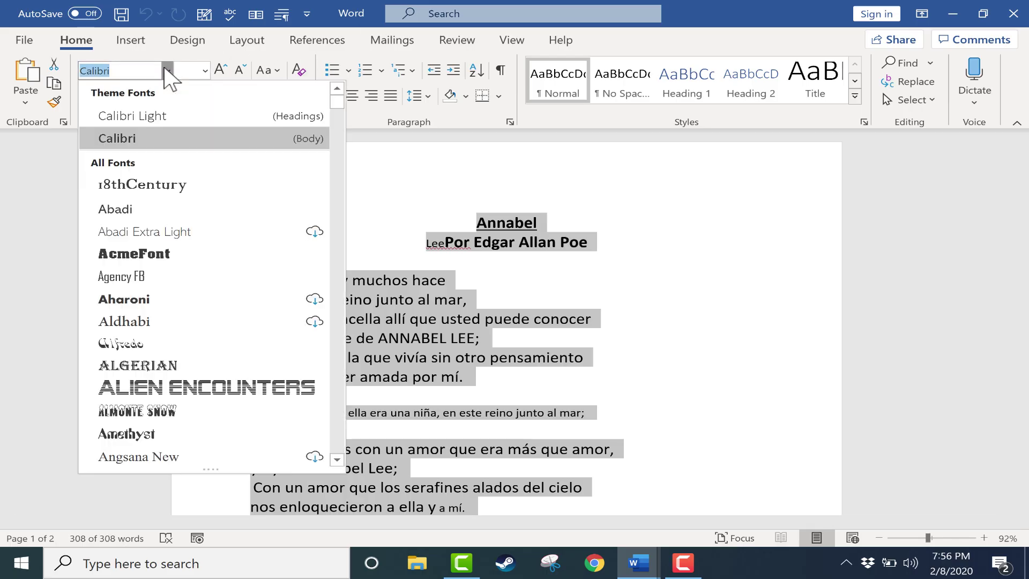
click(132, 138)
click(205, 70)
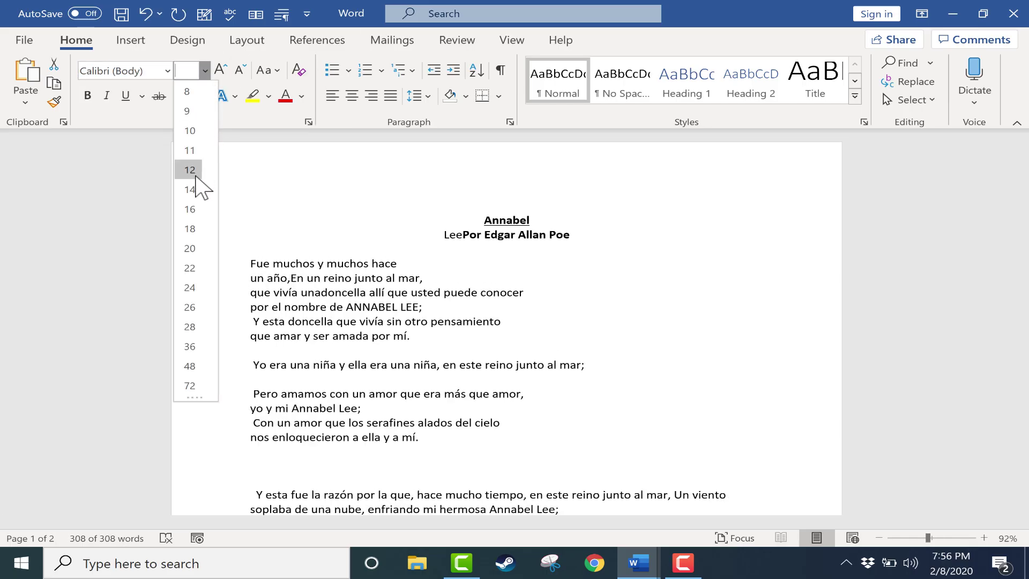
click(202, 194)
Bold 'Lee' and rejoin it so 'Annabel Lee' sits on one title line above the byline.
drag(433, 236, 458, 236)
click(87, 95)
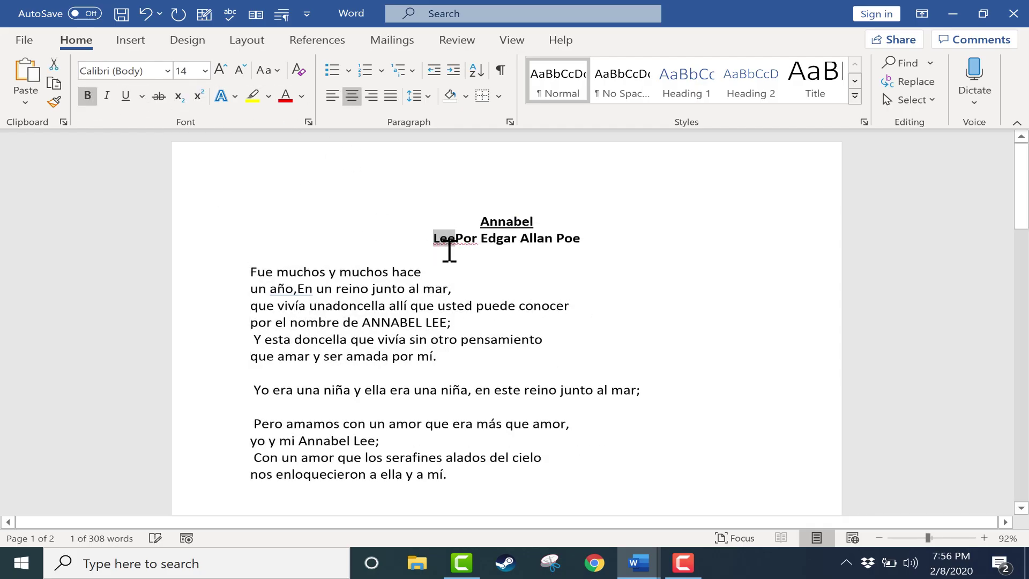
key(Right)
key(Return)
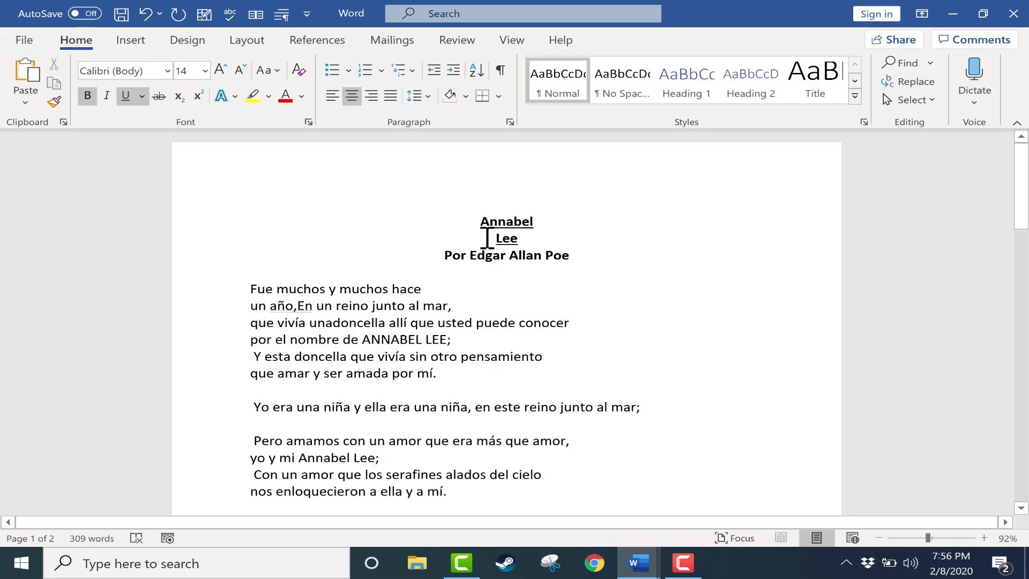
click(480, 239)
key(BackSpace)
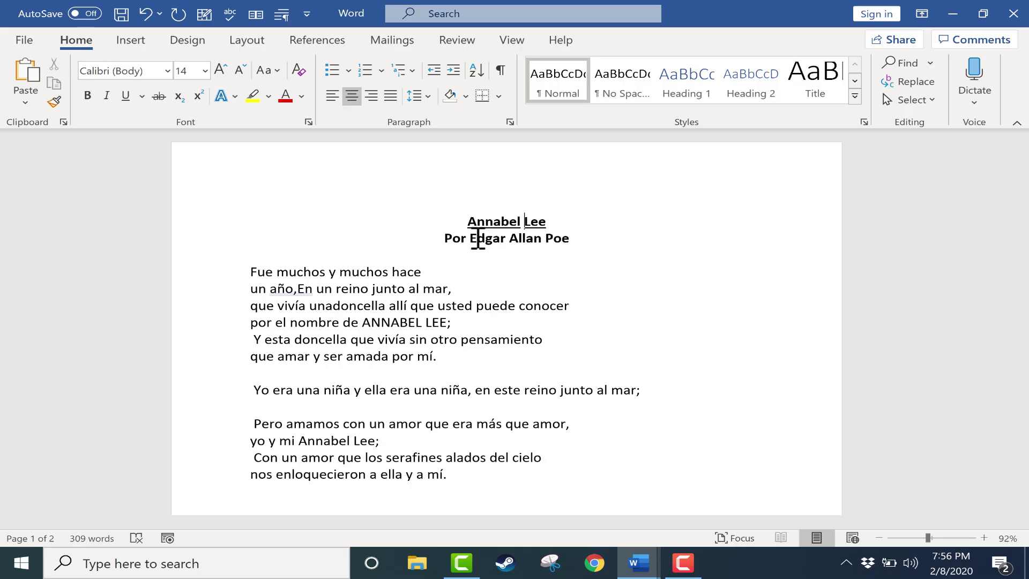
drag(477, 224, 557, 223)
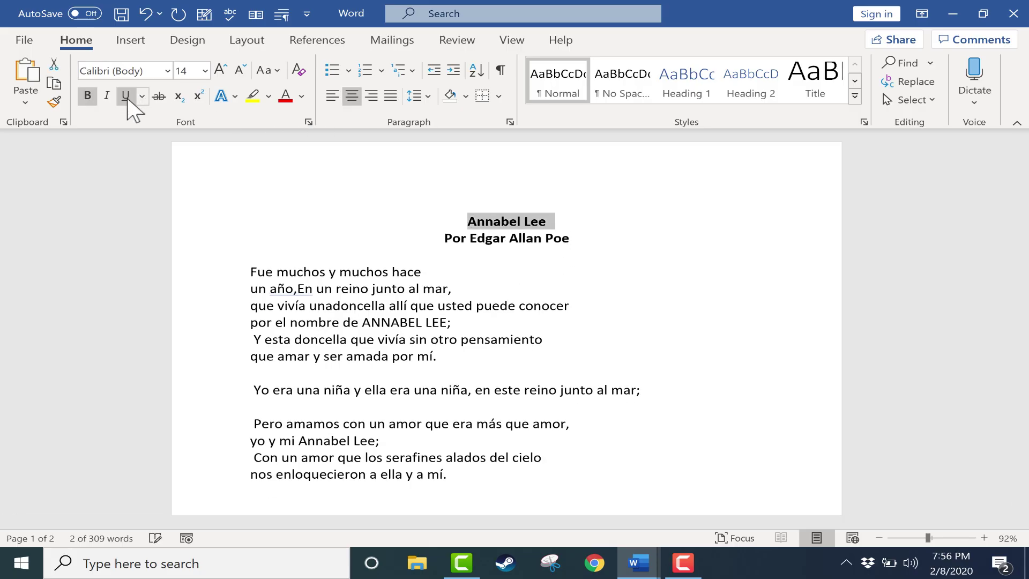
click(539, 291)
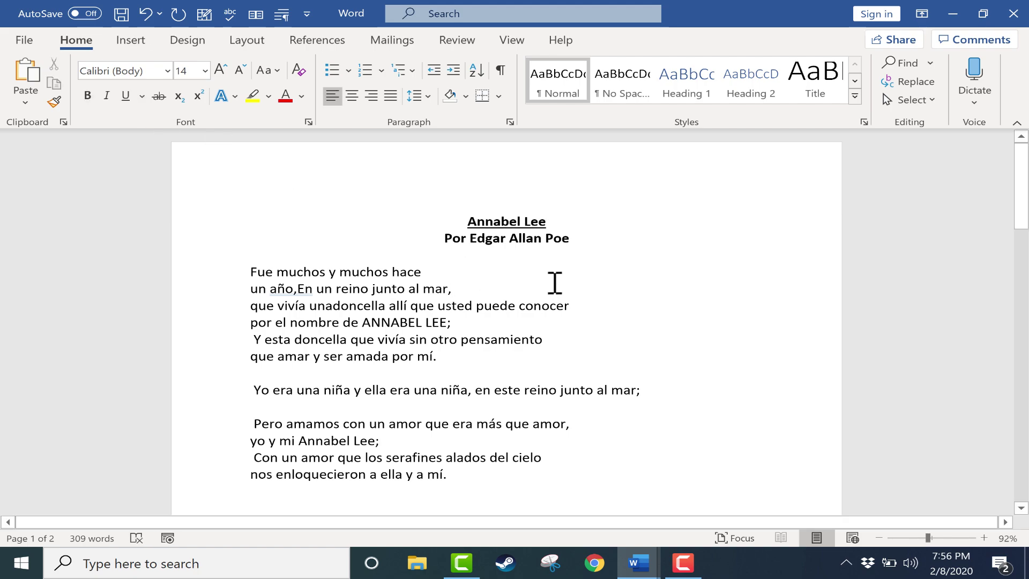
Remove extra blank lines above the 'Y esta fue la razón', 'Los ángeles' and 'Pero nuestro amor' stanzas.
scroll(554, 283, down, 4)
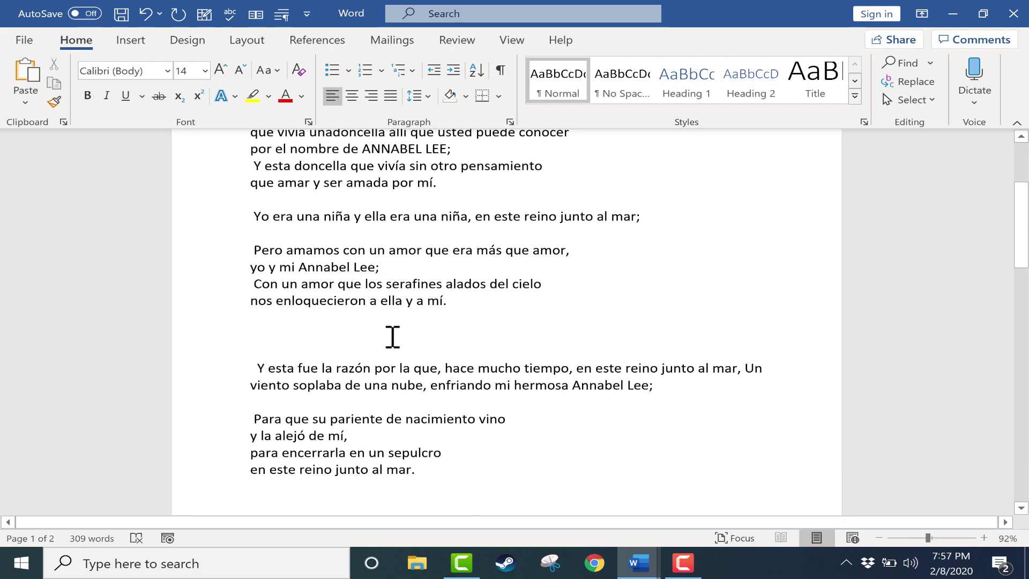
click(393, 337)
key(BackSpace)
key(BackSpace)
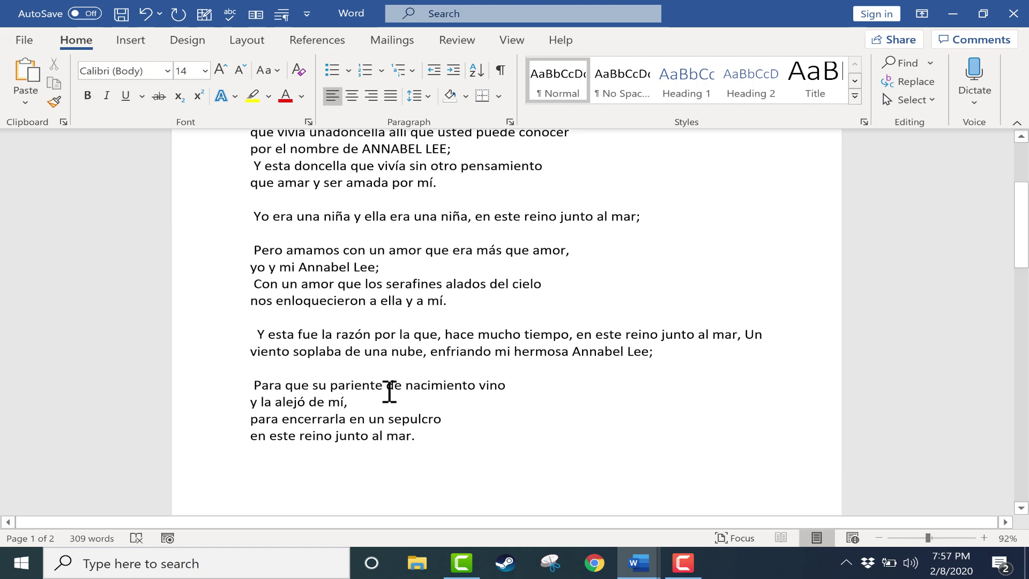
scroll(390, 393, down, 4)
click(311, 329)
key(BackSpace)
key(BackSpace)
key(BackSpace)
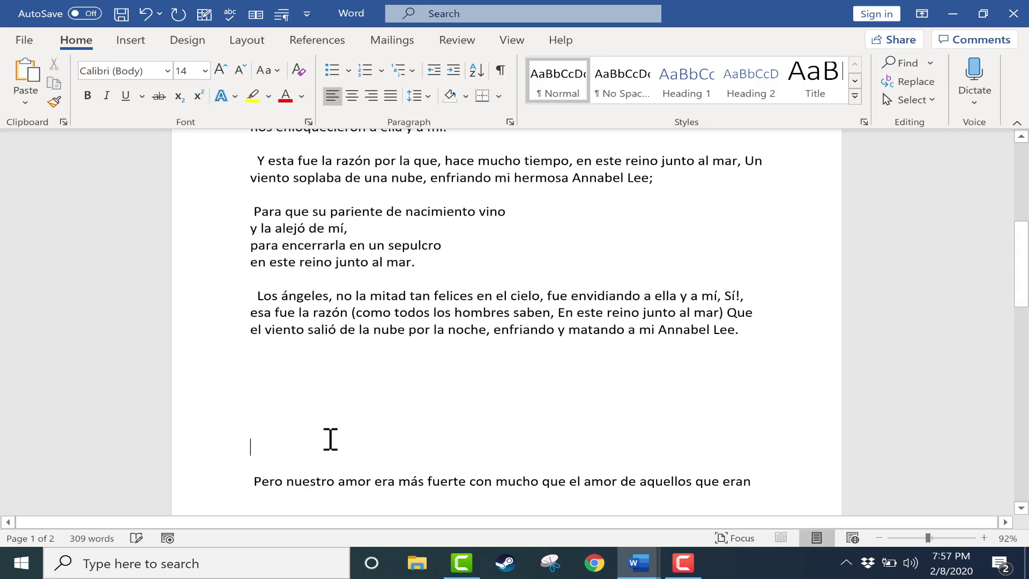
click(330, 440)
key(BackSpace)
key(BackSpace)
key(BackSpace)
key(BackSpace)
key(BackSpace)
key(BackSpace)
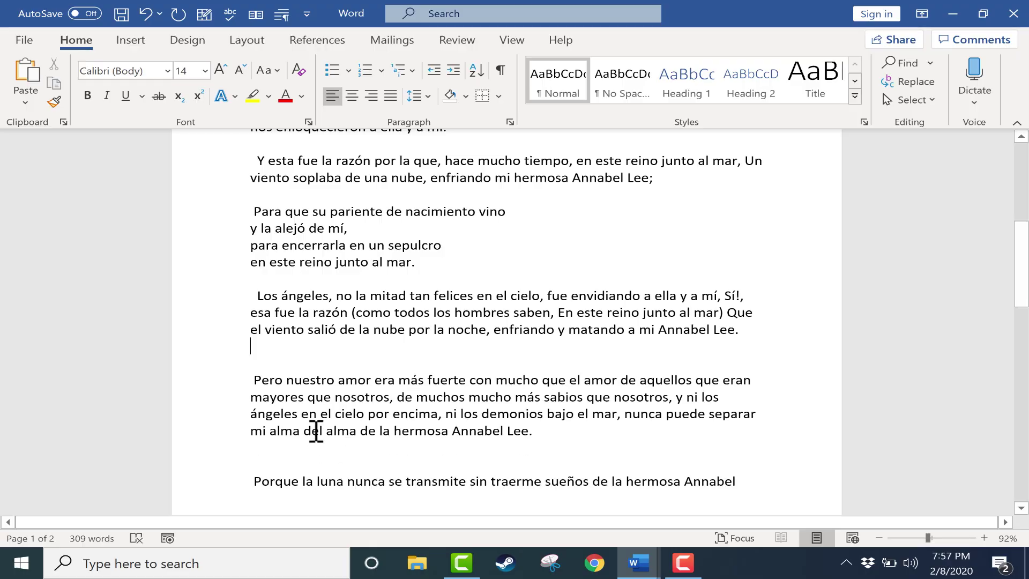
Delete the empty line before the 'Porque' stanza and the empty first line of page 2.
scroll(312, 432, down, 2)
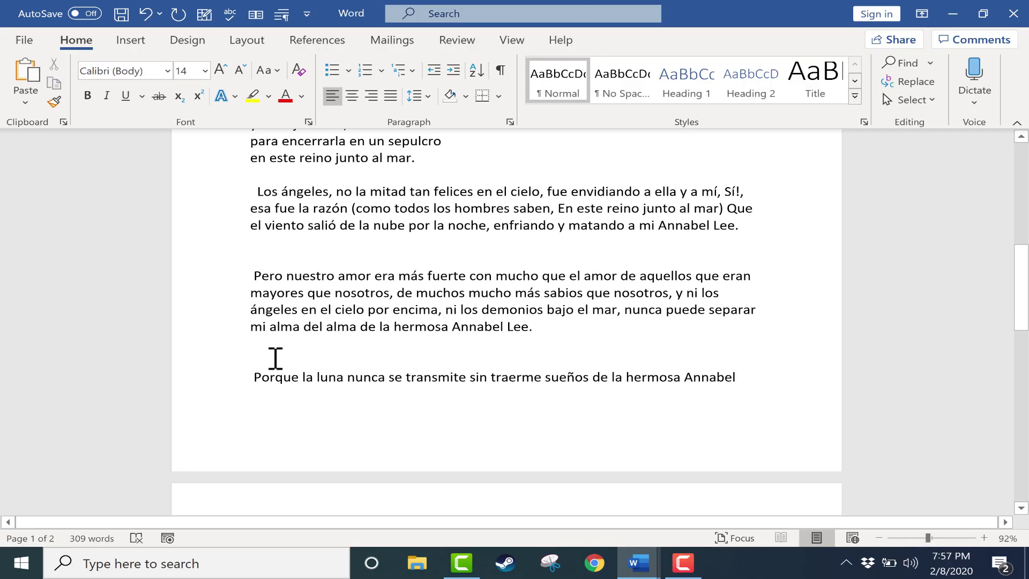
key(BackSpace)
scroll(276, 359, down, 3)
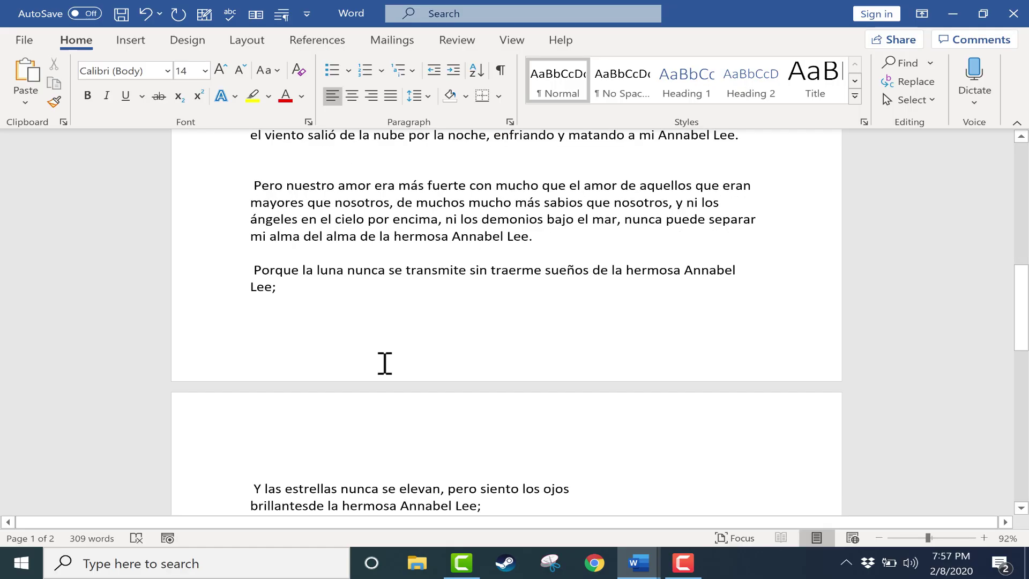
click(347, 365)
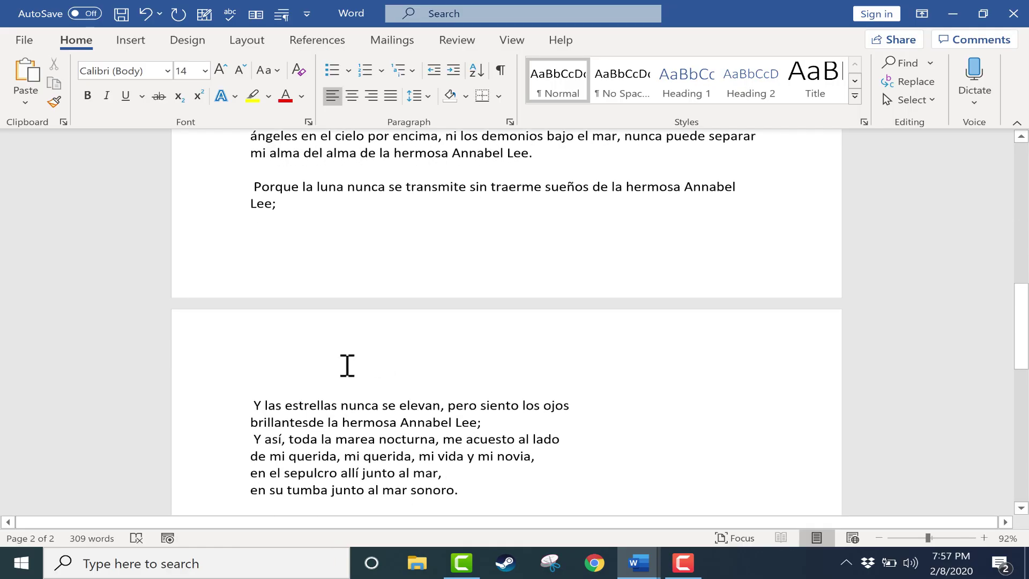
key(BackSpace)
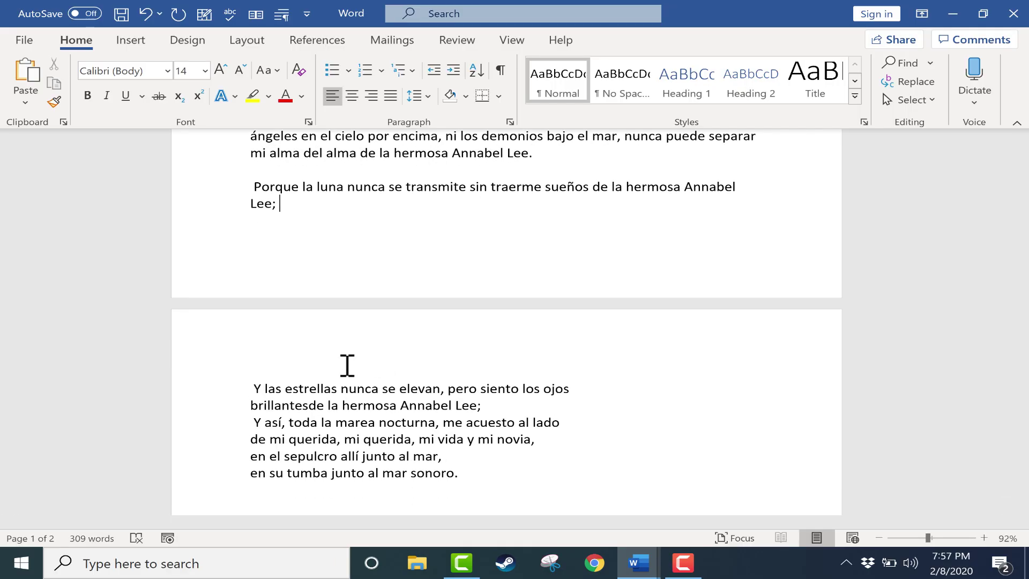
scroll(380, 369, down, 3)
scroll(380, 368, down, 1)
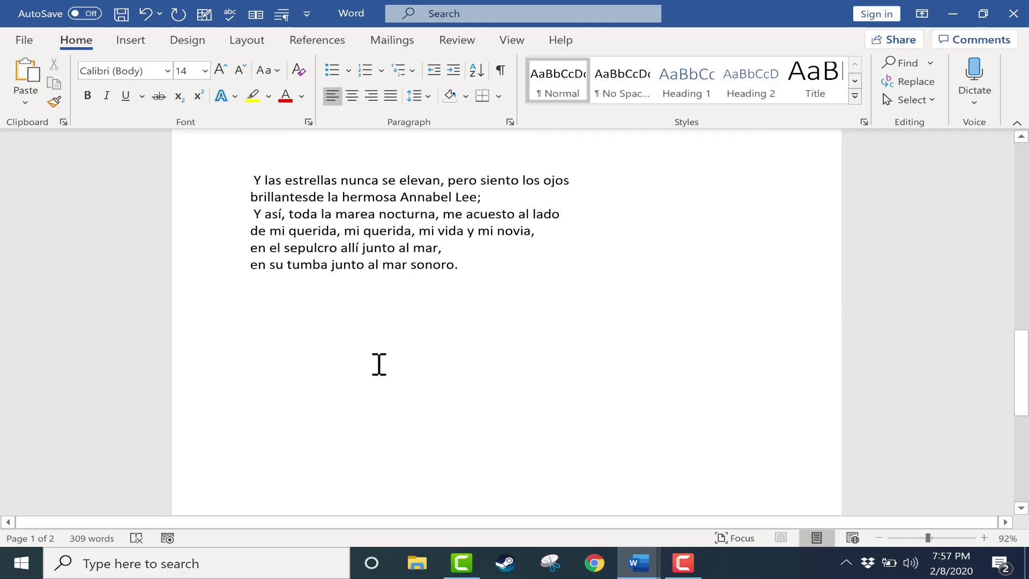
scroll(379, 361, up, 15)
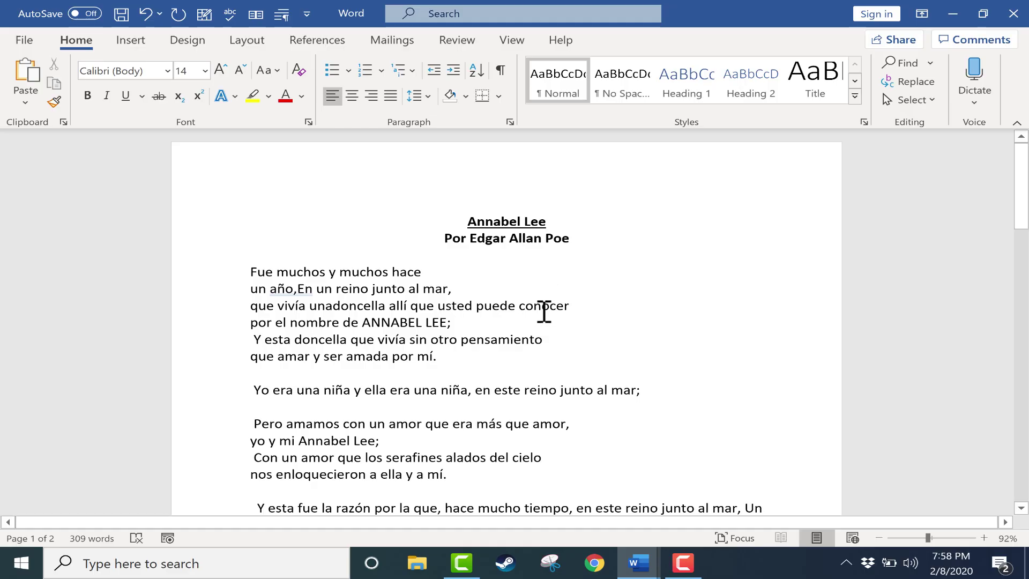
Switch to the original English poem and choose Urdu as the Translator's target language.
mouse_move(638, 563)
click(529, 480)
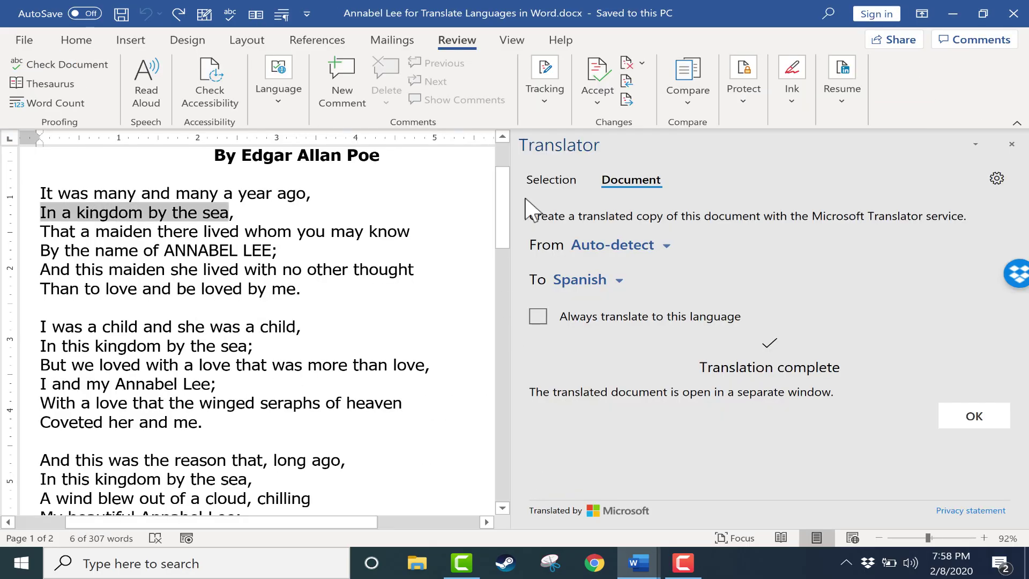
click(618, 284)
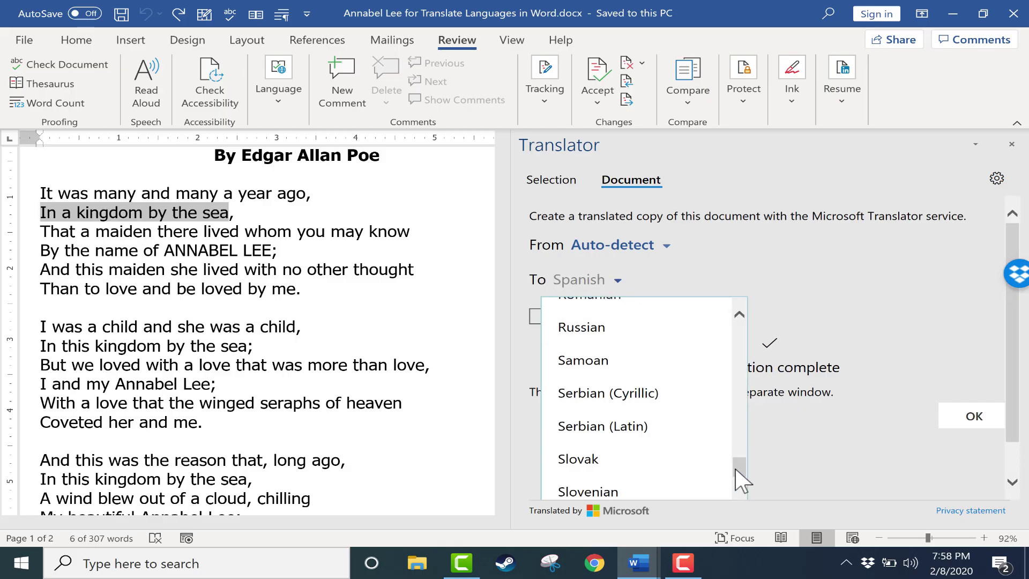
drag(735, 468, 732, 482)
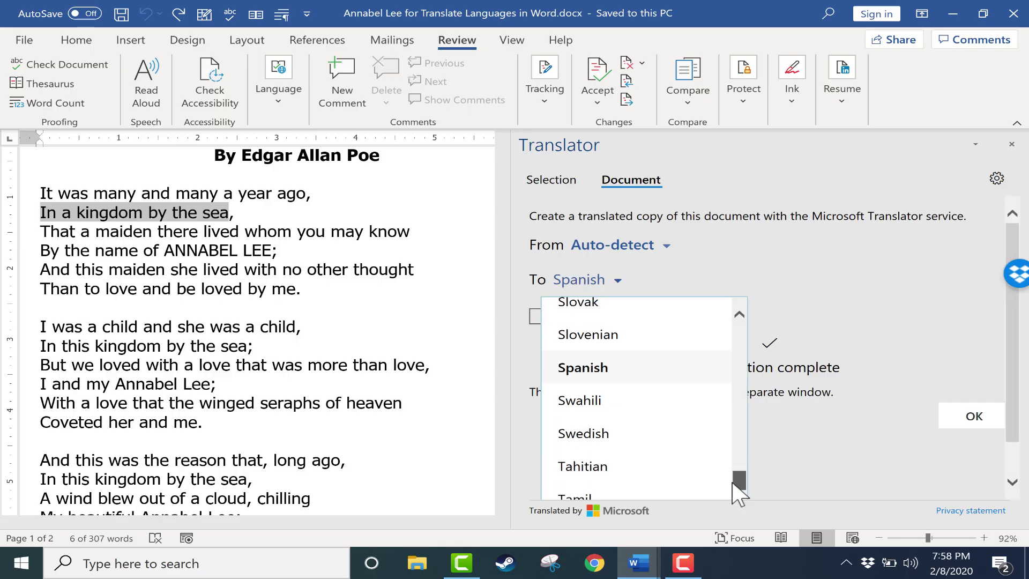
scroll(722, 466, up, 3)
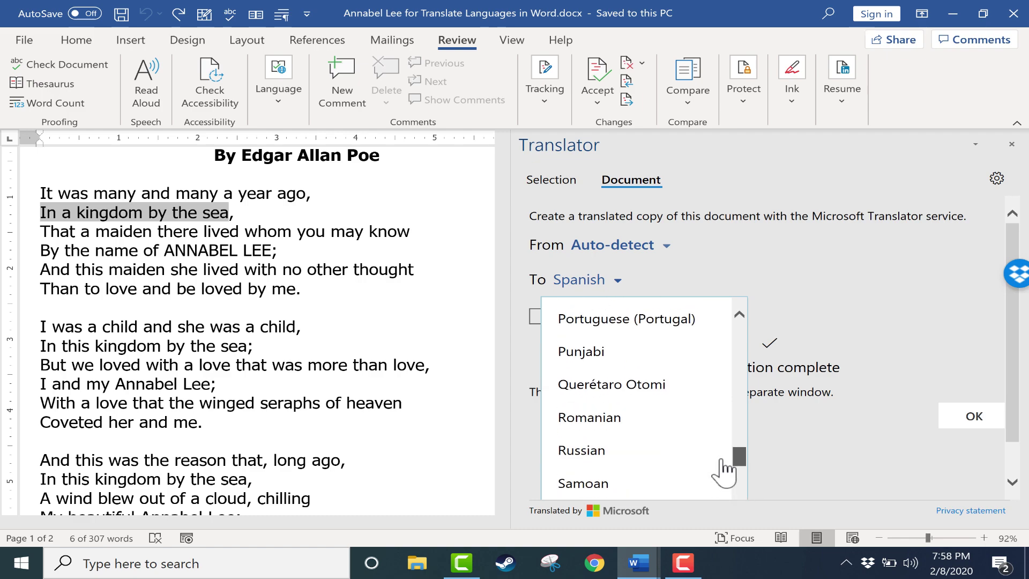
scroll(721, 472, down, 6)
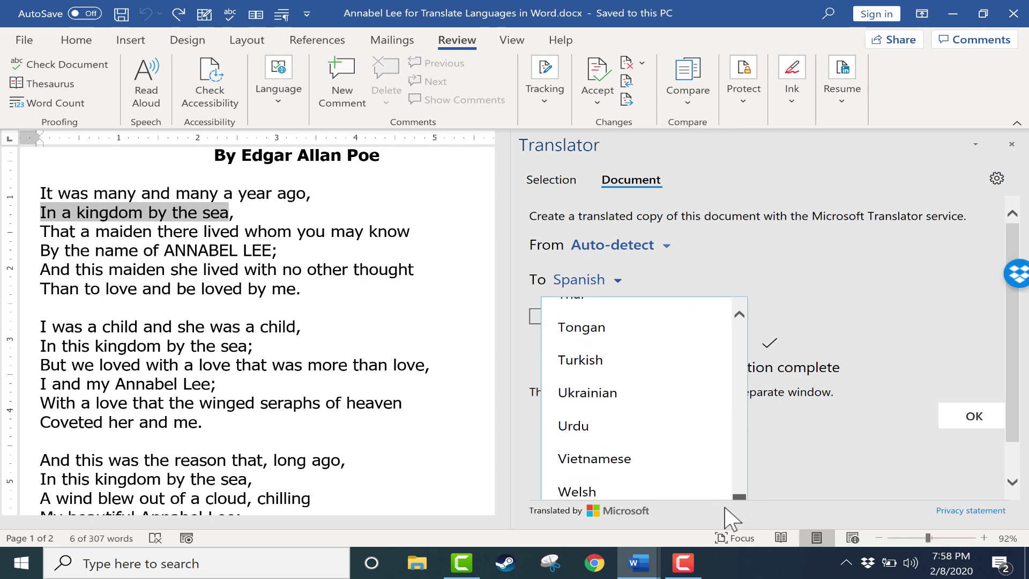
scroll(718, 471, up, 10)
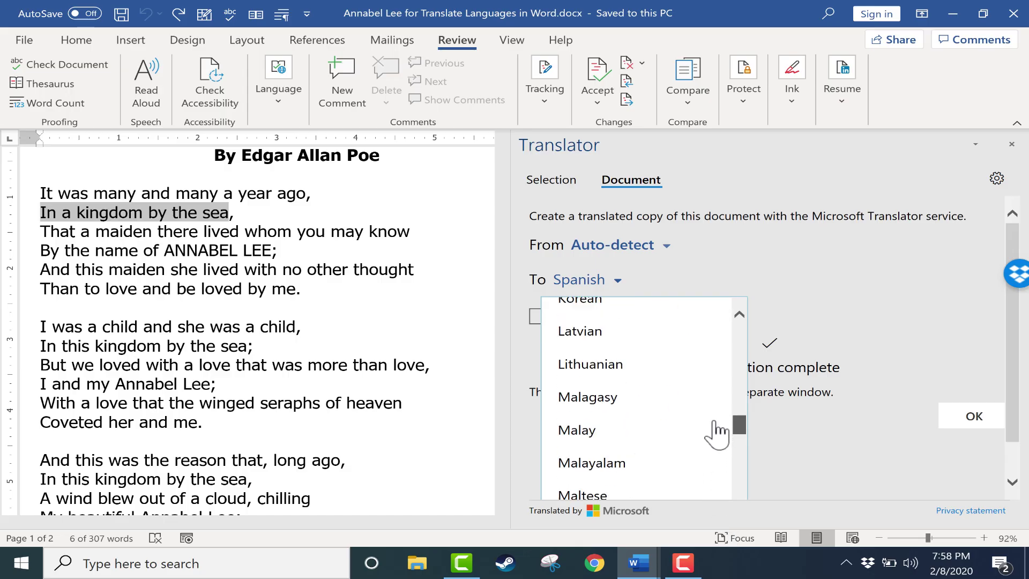
scroll(718, 431, up, 10)
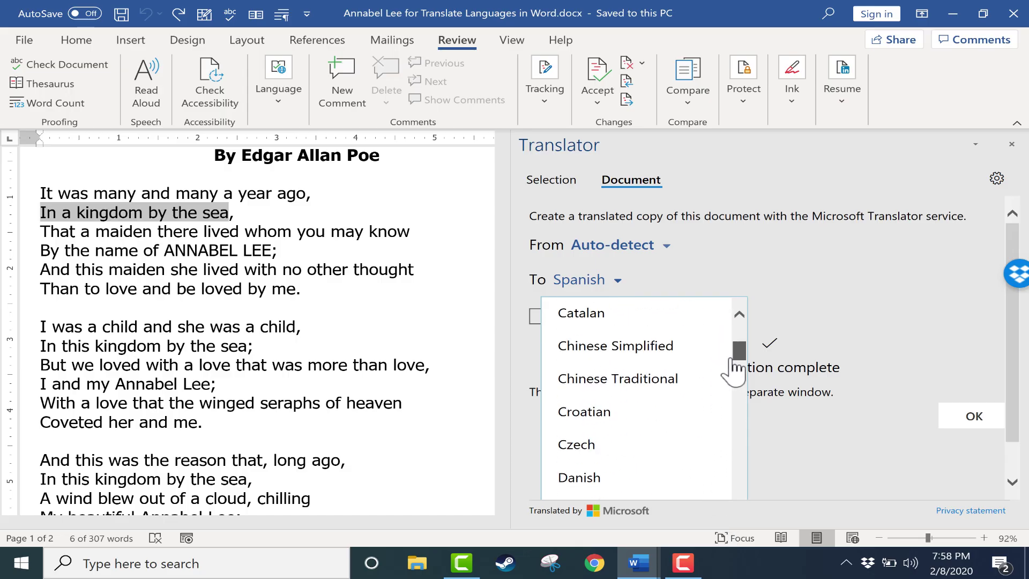
drag(732, 358, 756, 476)
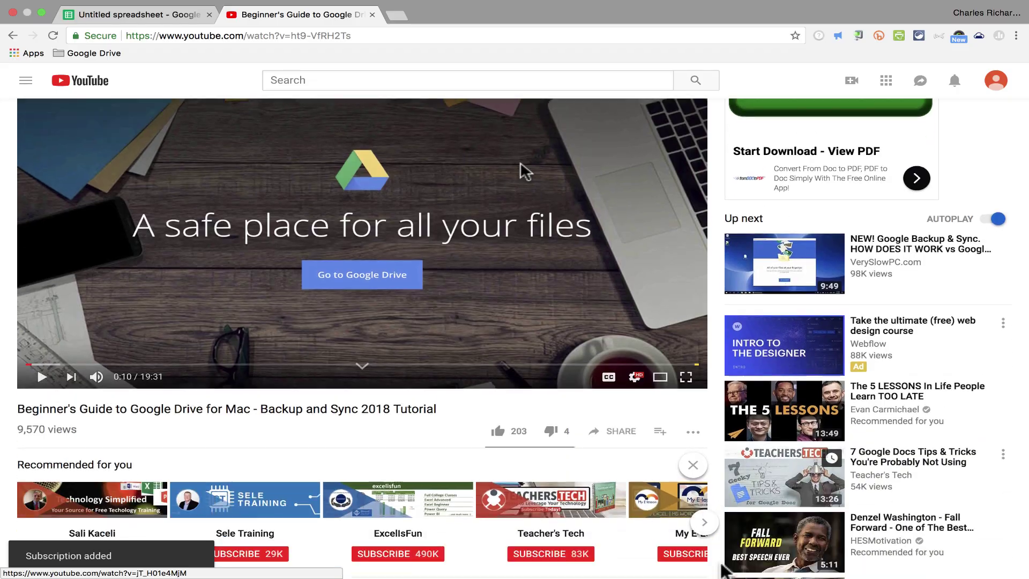
Scroll down the Technology for Teachers and Students channel outro toward its membership tiers.
scroll(724, 568, down, 3)
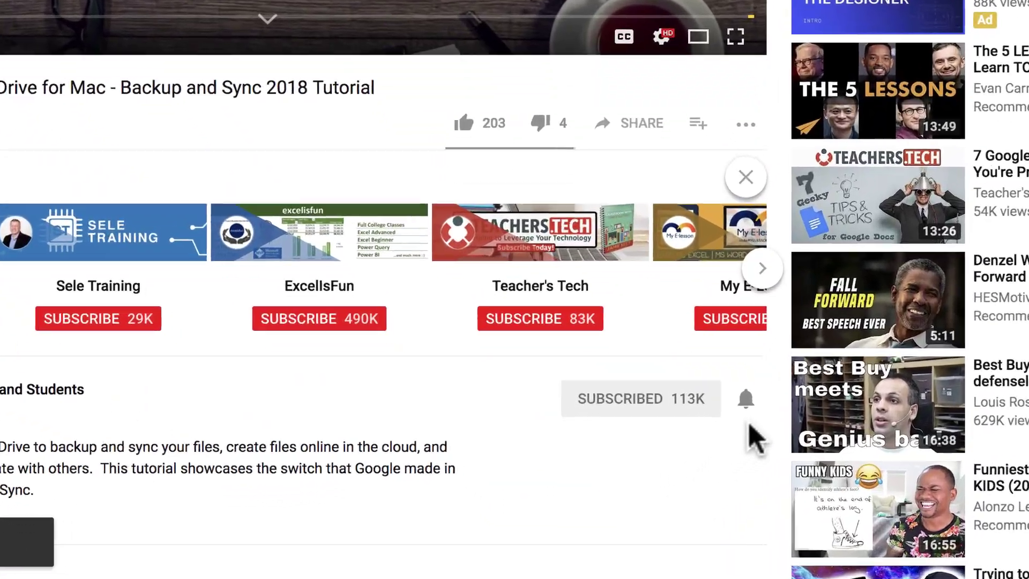